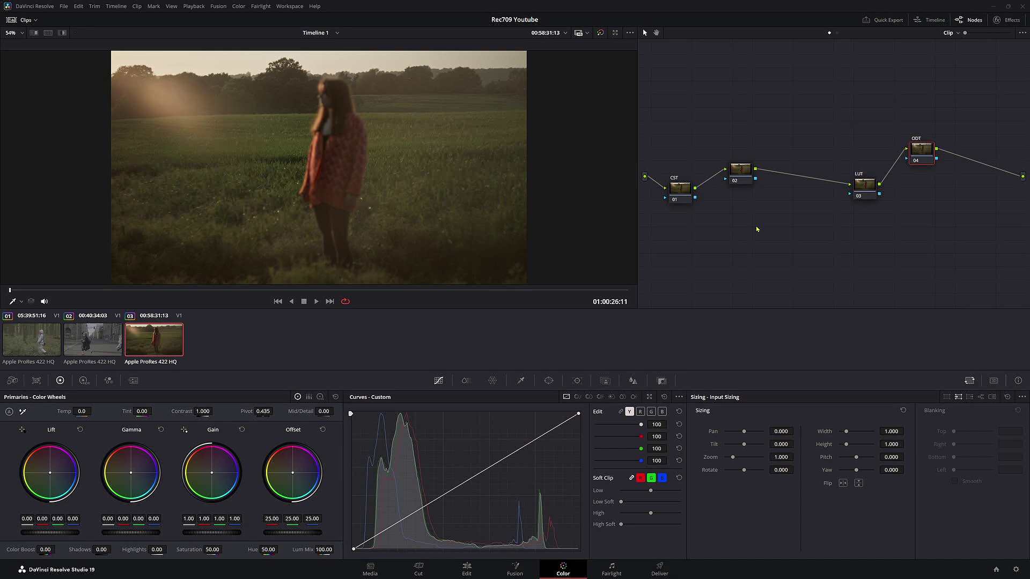
# Review the forest, street and field clips and their node graphs one after another.
pyautogui.moveTo(742, 173); pyautogui.dragTo(742, 220)
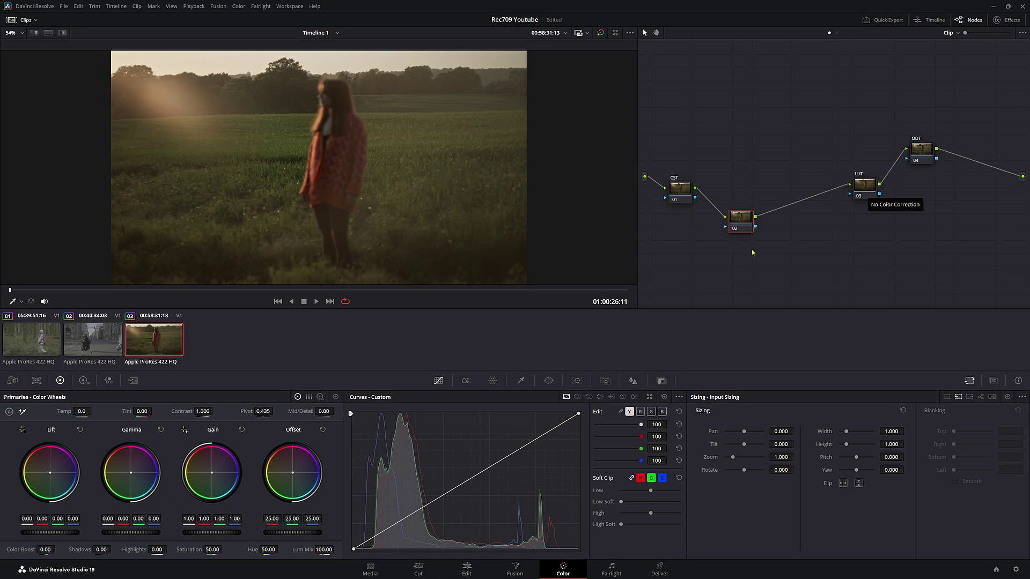
pyautogui.moveTo(742, 221); pyautogui.dragTo(740, 172)
pyautogui.click(85, 352)
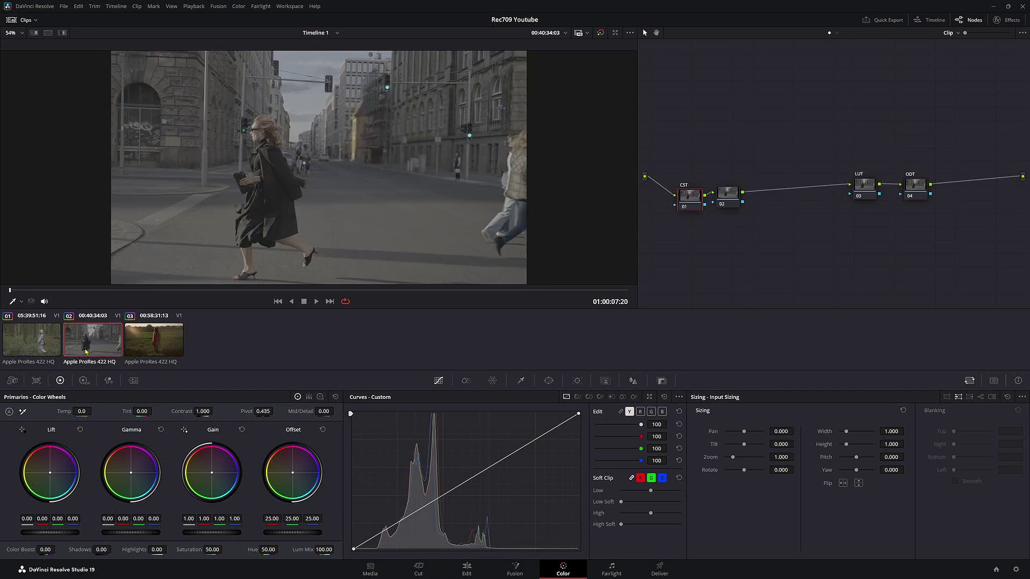
pyautogui.click(40, 345)
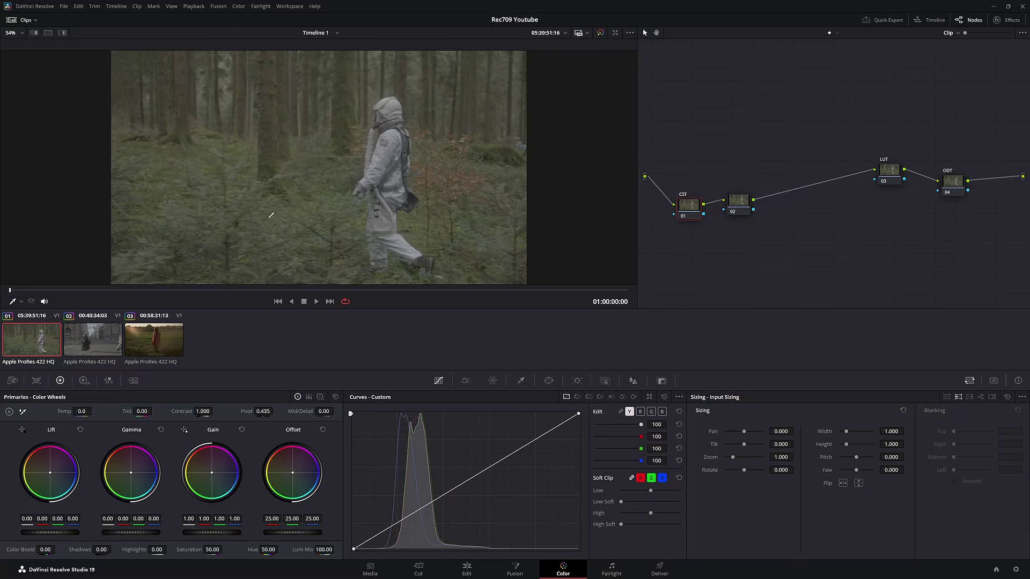
pyautogui.click(87, 344)
pyautogui.click(148, 345)
pyautogui.click(96, 348)
pyautogui.click(40, 348)
pyautogui.press('Down')
pyautogui.press('Down')
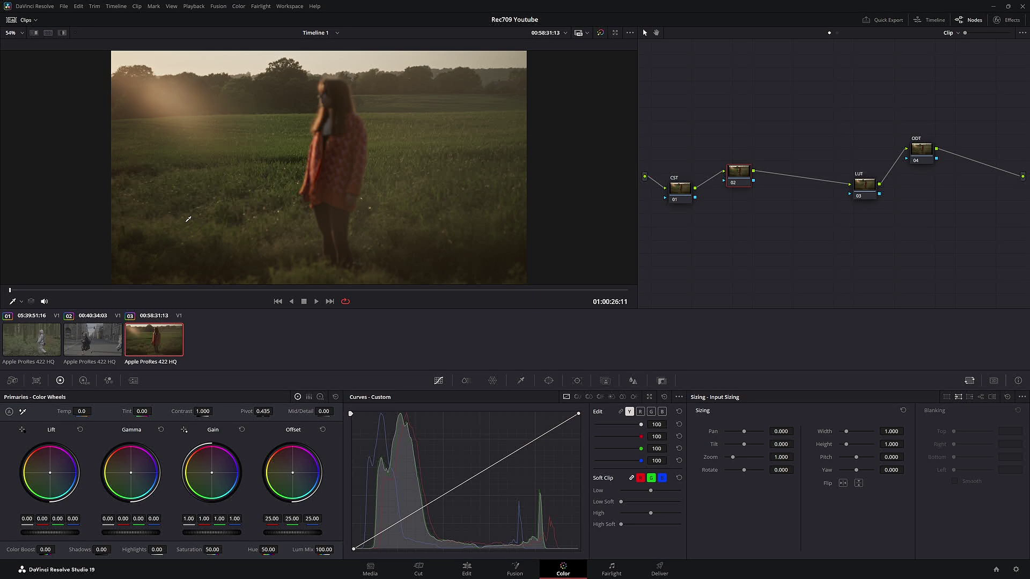
pyautogui.press('Up')
pyautogui.press('Up')
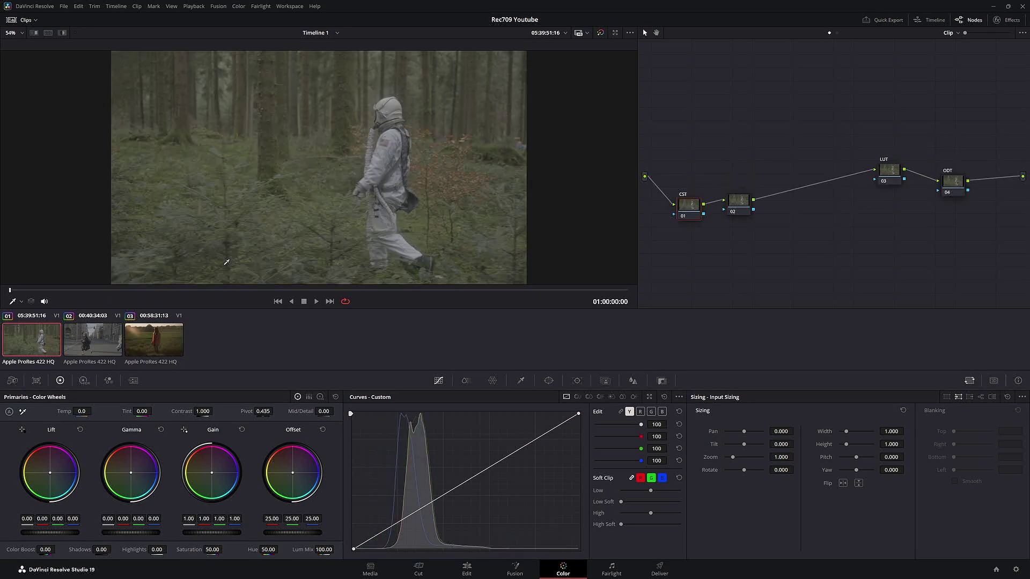
# Move the forest clip's CST node up closer to the graph's source input, and flip through the clips again.
pyautogui.moveTo(690, 214); pyautogui.dragTo(680, 188)
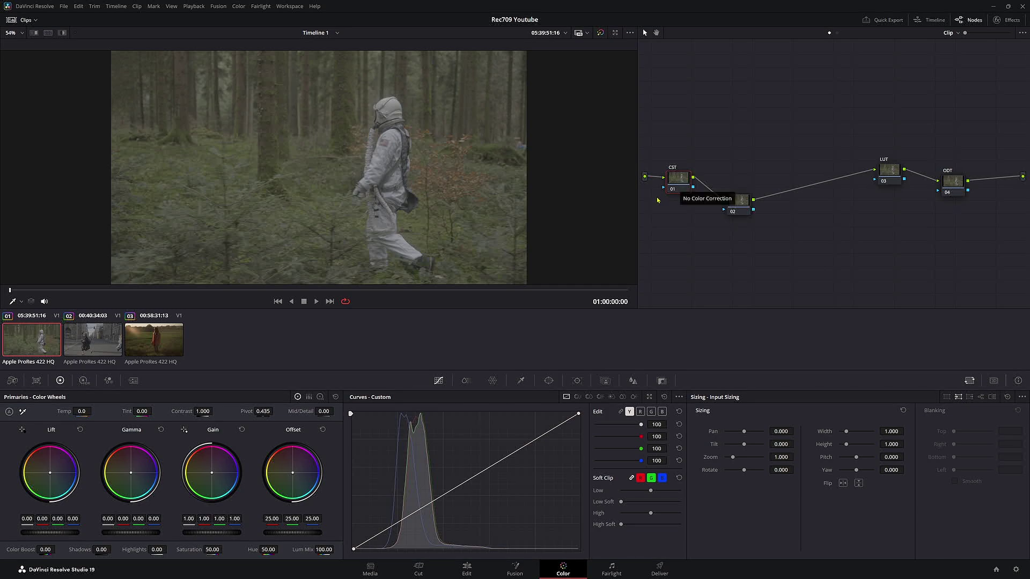
pyautogui.press('Down')
pyautogui.press('Down')
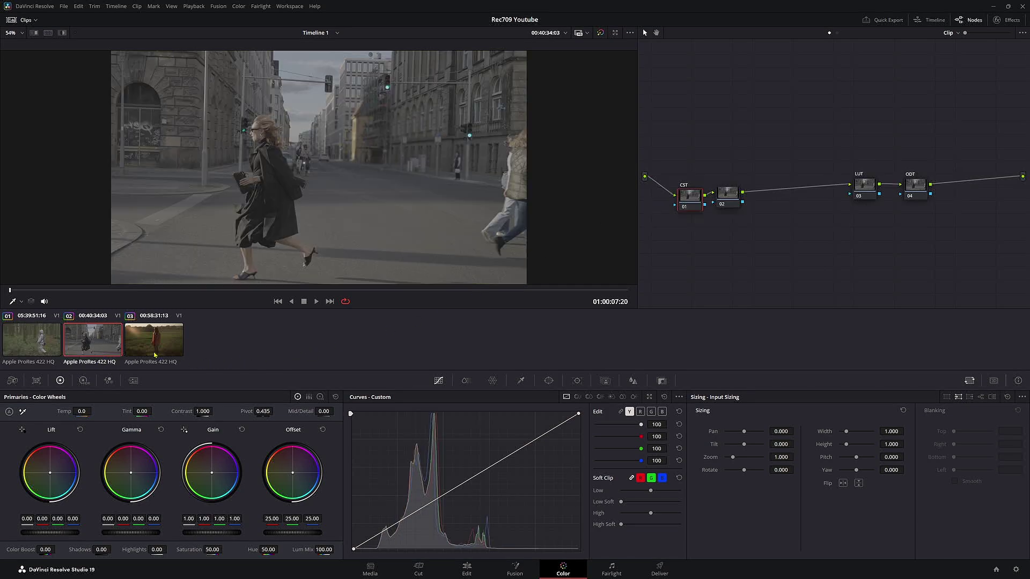
pyautogui.press('Up')
pyautogui.press('Up')
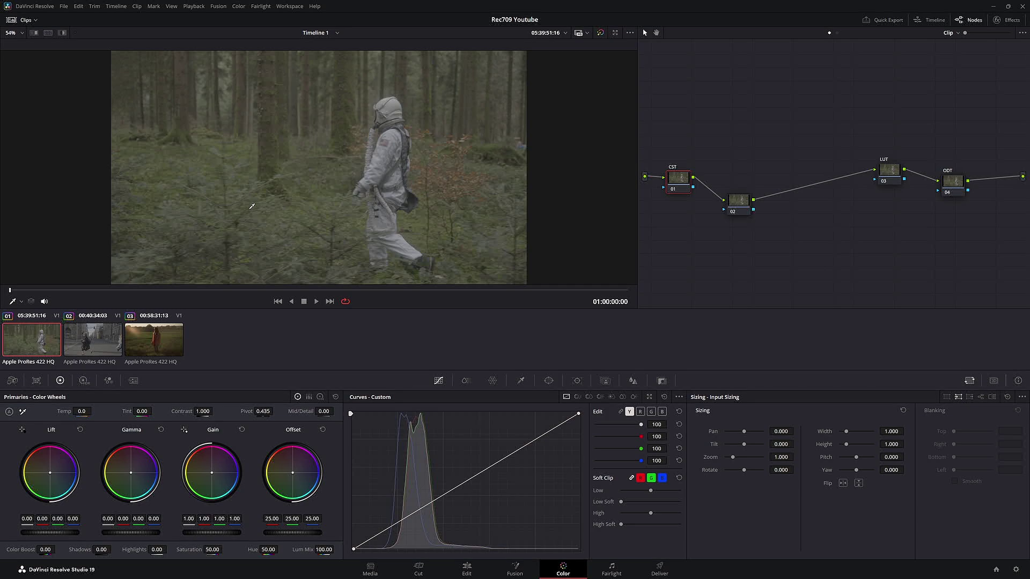
# Check the Camera Raw section of the project settings and close it without changes.
pyautogui.click(1015, 570)
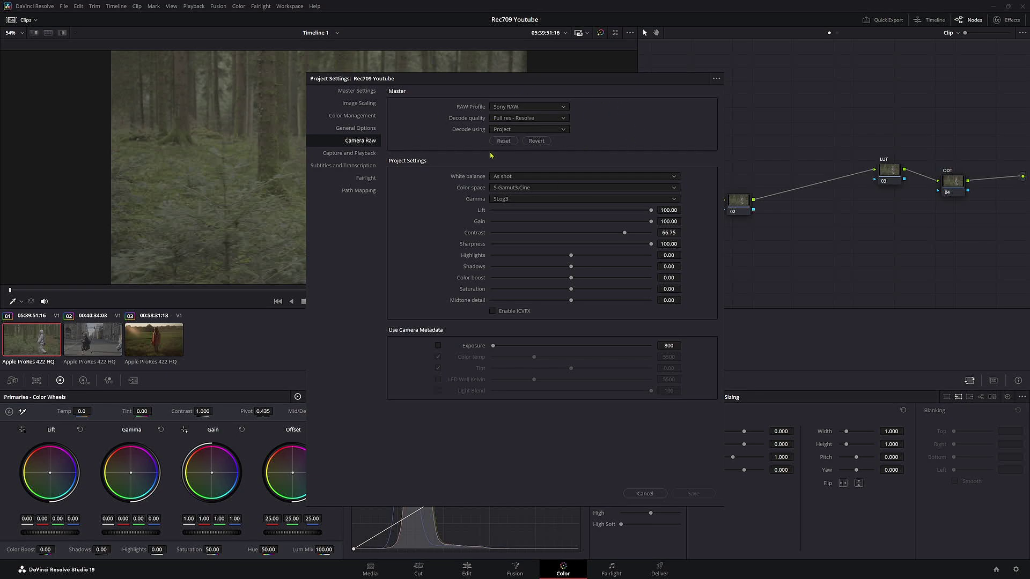
pyautogui.click(639, 494)
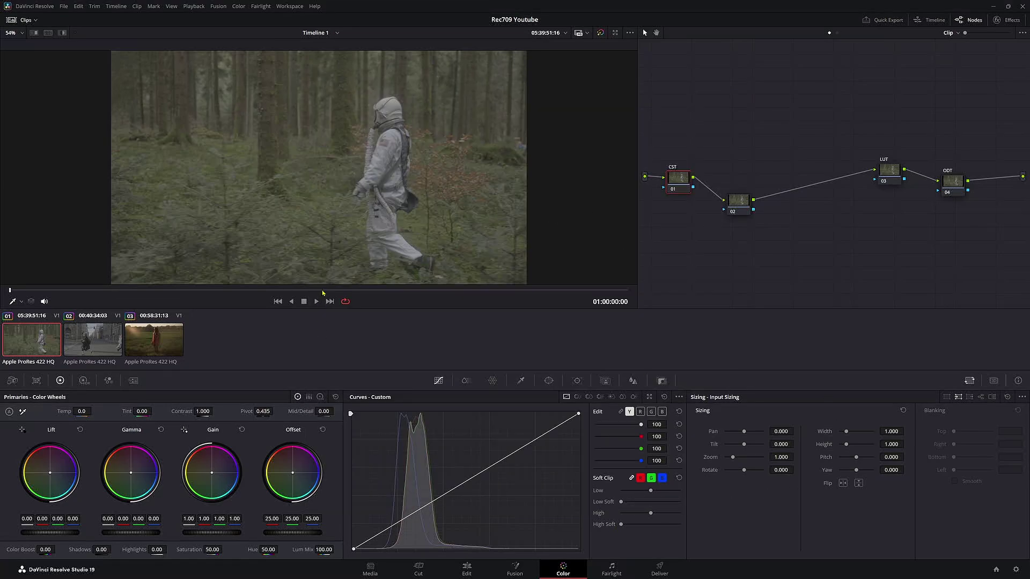
# Park the forest clip at 01:00:01:23 and apply the Color Space Transform effect to its CST node.
pyautogui.moveTo(323, 291); pyautogui.dragTo(162, 290)
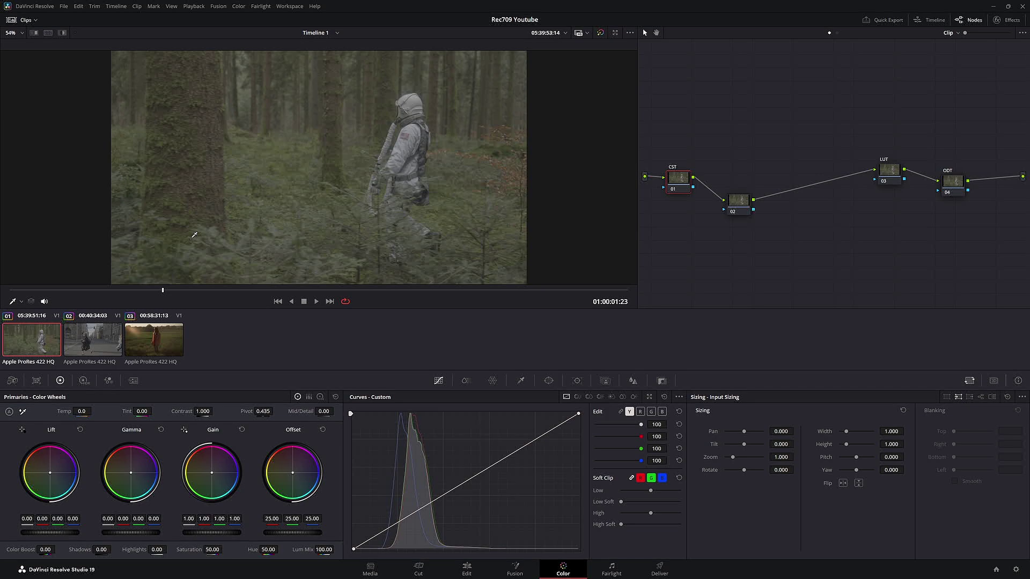
pyautogui.moveTo(679, 187)
pyautogui.mouseDown()
pyautogui.moveTo(683, 216)
pyautogui.moveTo(688, 192)
pyautogui.mouseUp()
pyautogui.click(1002, 20)
pyautogui.moveTo(917, 234); pyautogui.dragTo(655, 187)
# Set the transform's input color space to Sony S-Gamut3.Cine and its input gamma to Sony S-Log3.
pyautogui.click(946, 69)
pyautogui.scroll(-10, 952, 115)
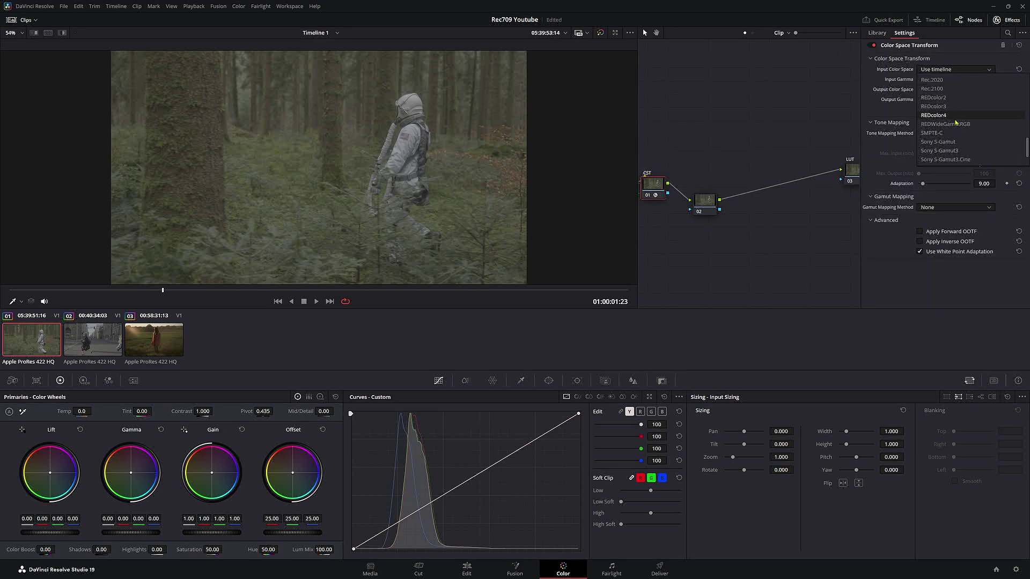
pyautogui.scroll(-3, 982, 121)
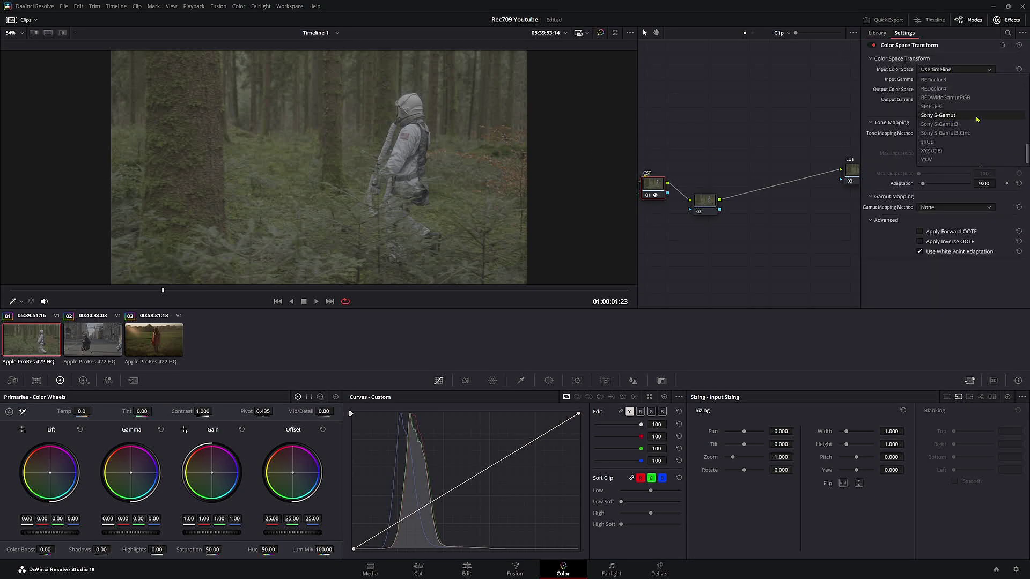
pyautogui.click(944, 133)
pyautogui.click(955, 79)
pyautogui.scroll(-8, 969, 142)
pyautogui.click(944, 160)
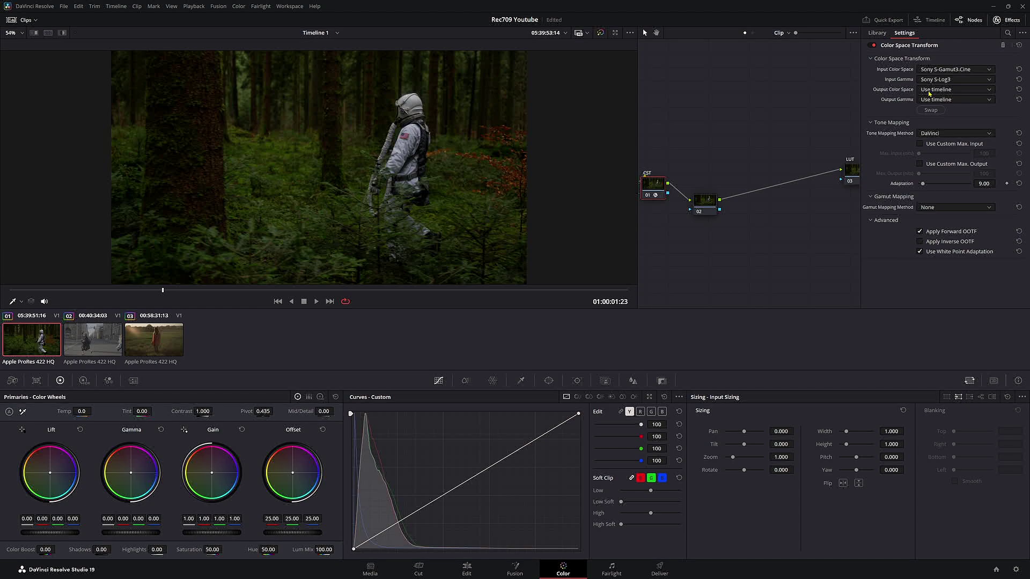
# Set the transform's output to DaVinci Wide Gamut and DaVinci Intermediate, with the tone mapping method None.
pyautogui.click(930, 91)
pyautogui.scroll(-3, 959, 183)
pyautogui.click(946, 180)
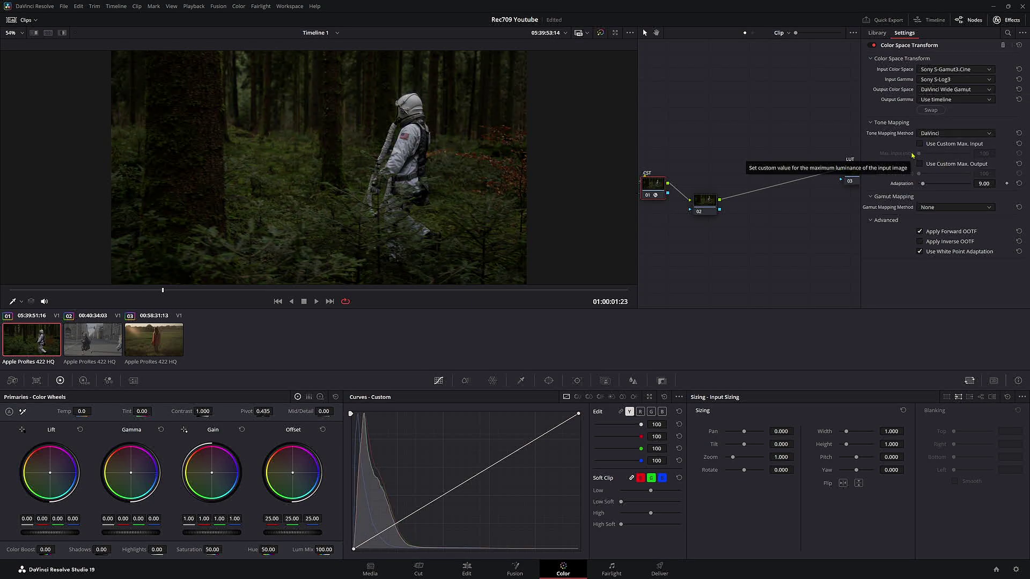
pyautogui.click(948, 99)
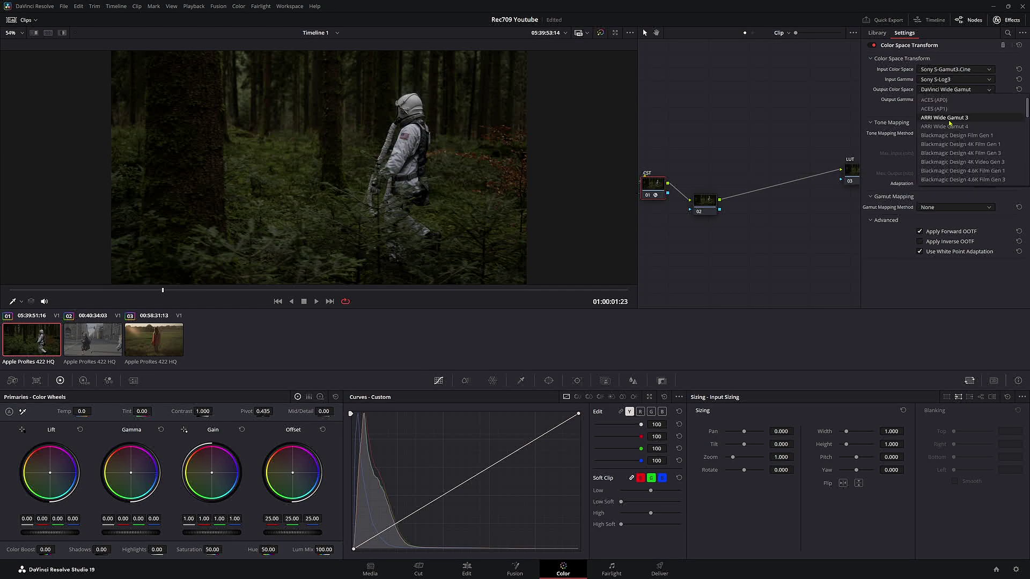
pyautogui.click(892, 115)
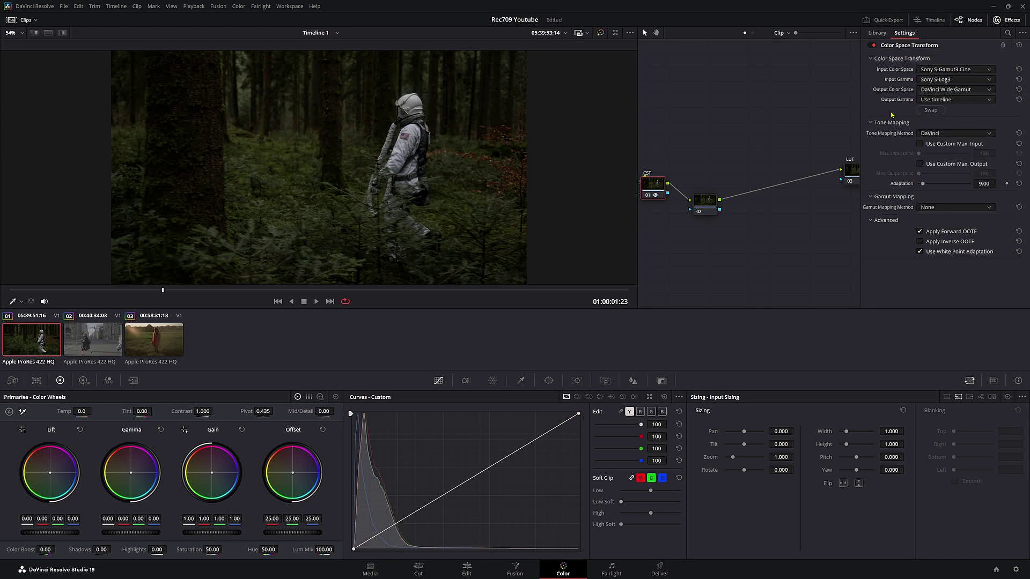
pyautogui.click(923, 101)
pyautogui.scroll(-3, 955, 161)
pyautogui.click(955, 191)
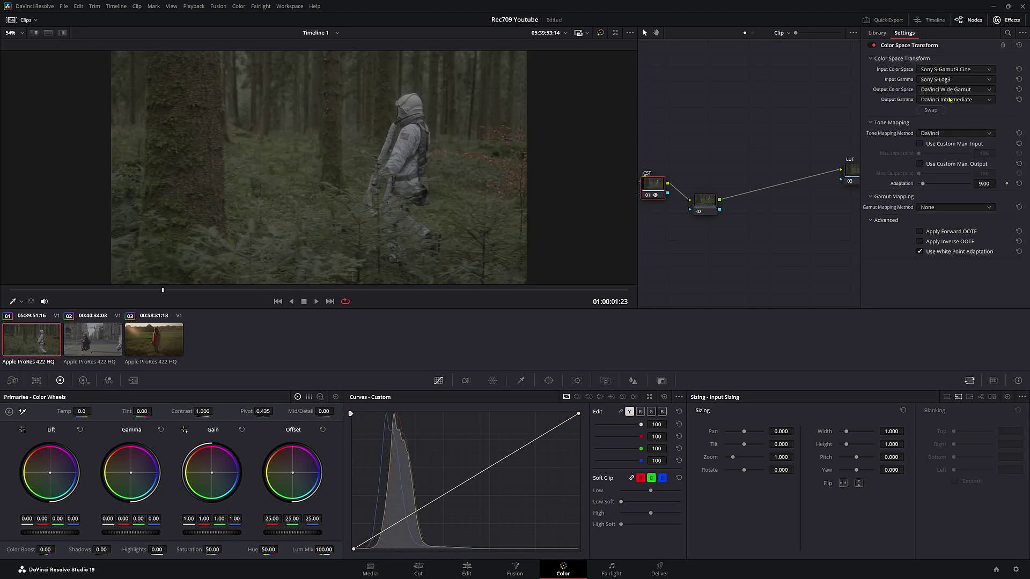
pyautogui.click(939, 136)
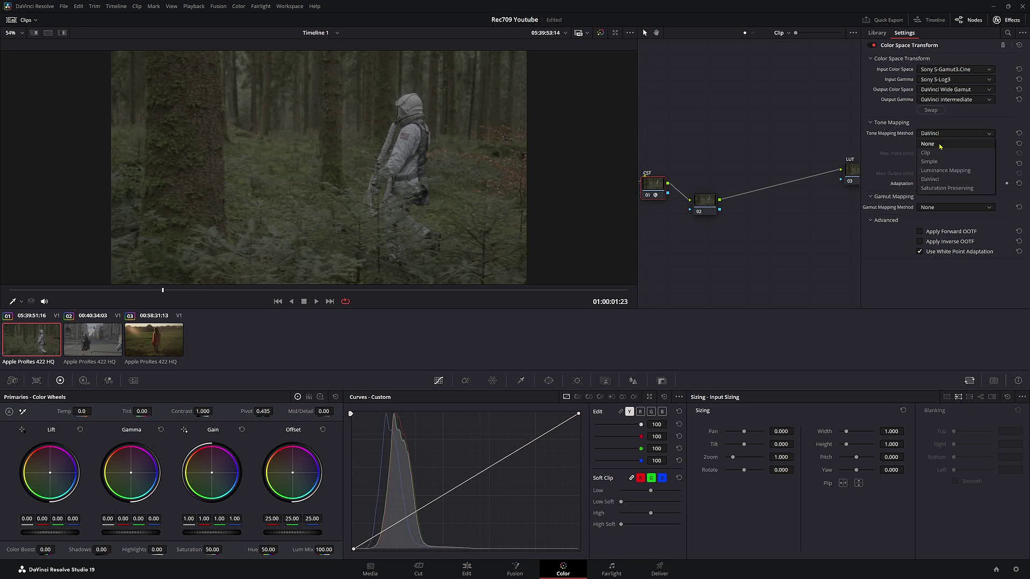
pyautogui.click(940, 145)
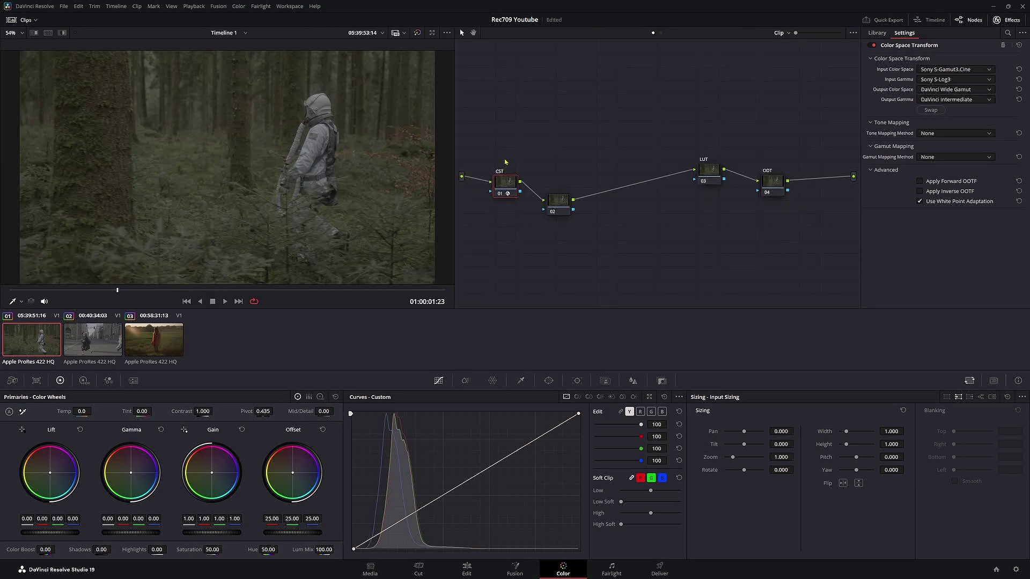
# Copy the CST node's transform onto the raised ODT node and swap its input and output settings.
pyautogui.moveTo(507, 183); pyautogui.dragTo(510, 175)
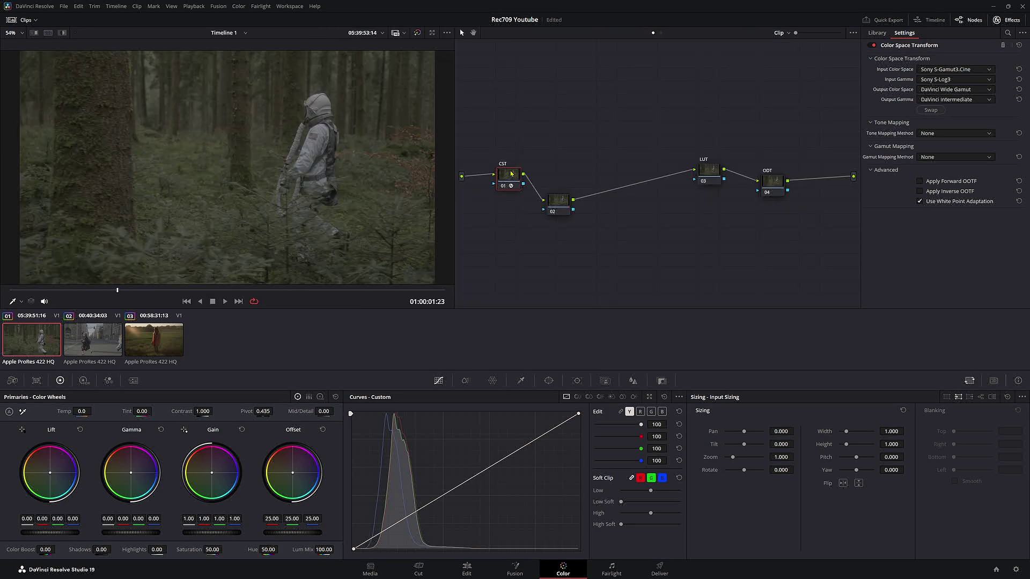
pyautogui.moveTo(777, 191); pyautogui.dragTo(770, 148)
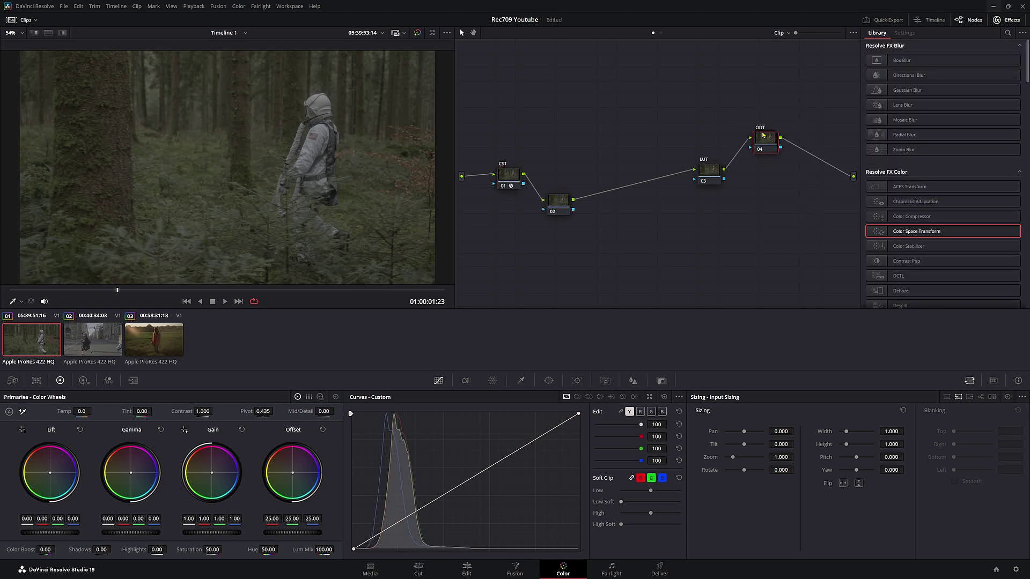
pyautogui.hotkey('ctrl', 'v')
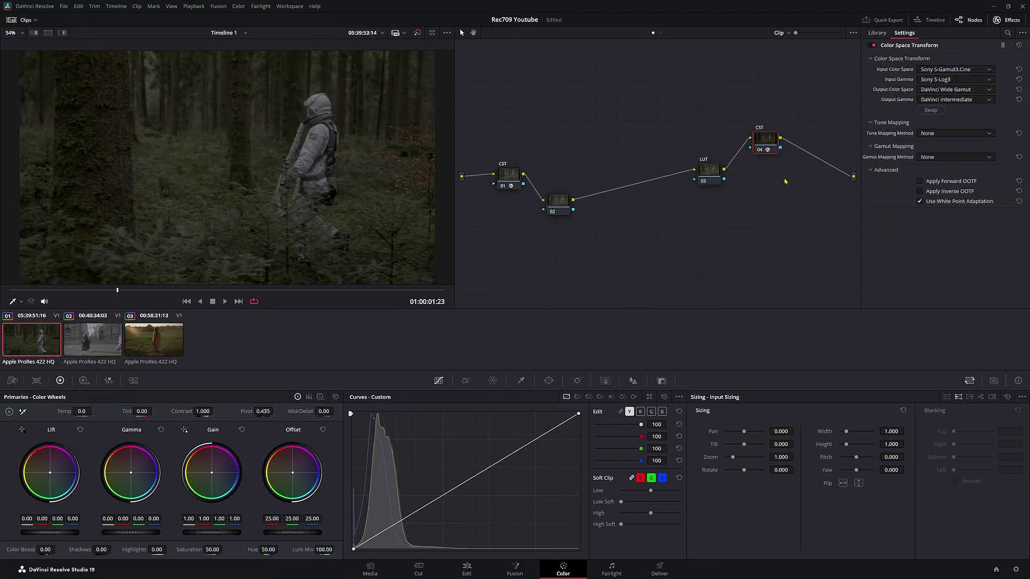
pyautogui.click(926, 110)
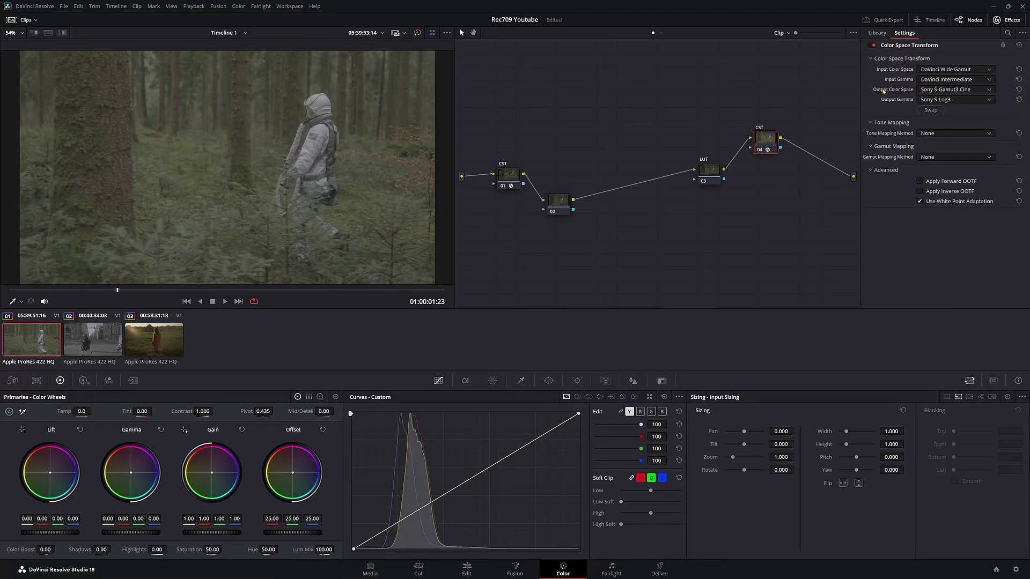
# Set the last node's output color space to Rec.709 and its output gamma to Gamma 2.2.
pyautogui.click(938, 91)
pyautogui.scroll(1, 943, 102)
pyautogui.click(938, 100)
pyautogui.click(947, 100)
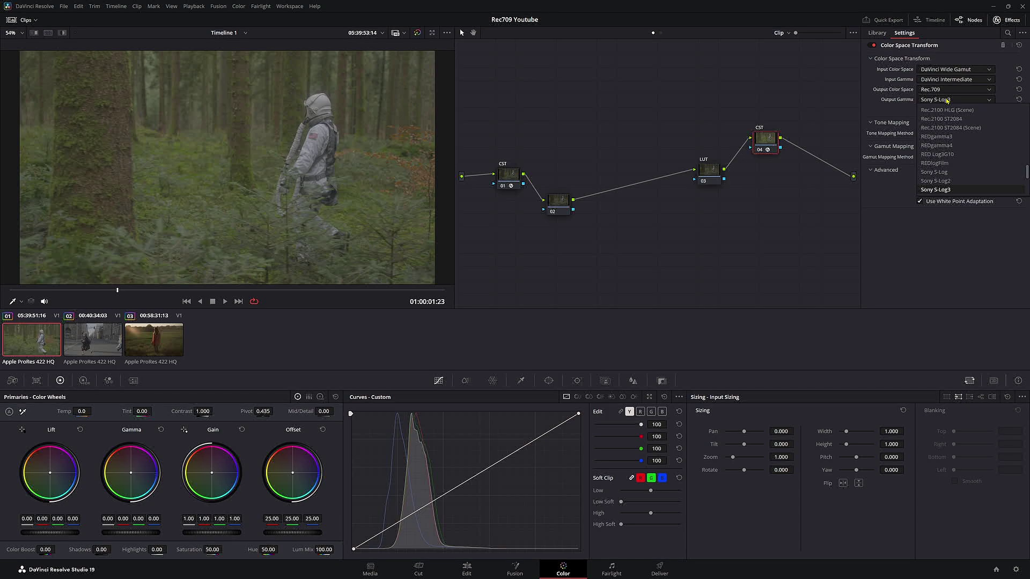
pyautogui.scroll(5, 946, 104)
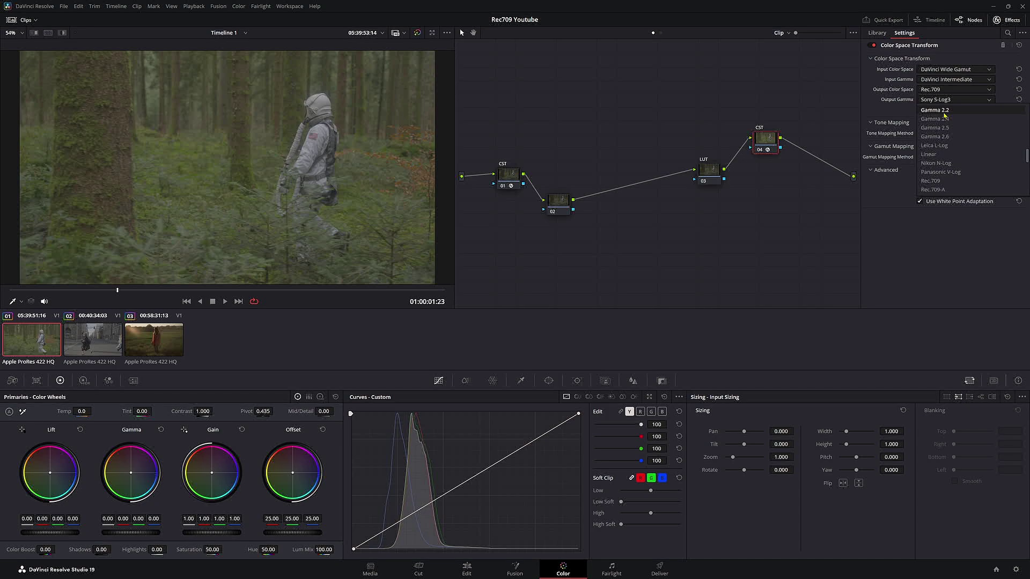
pyautogui.click(938, 110)
# Use Luminance Mapping with a custom maximum input of 10000 nits and custom maximum output, and Saturation Compression as gamut mapping.
pyautogui.click(938, 133)
pyautogui.click(941, 171)
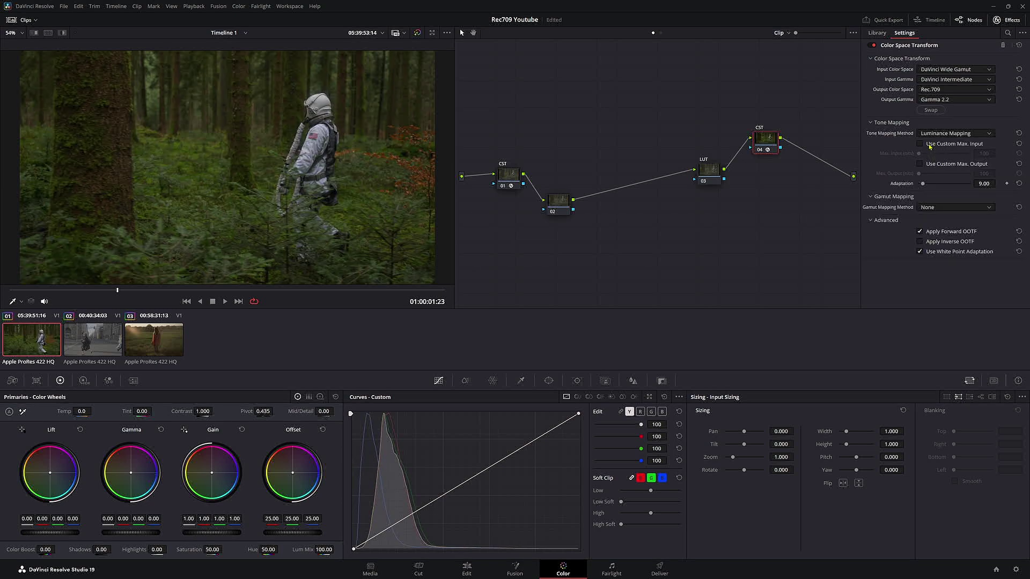
pyautogui.click(929, 145)
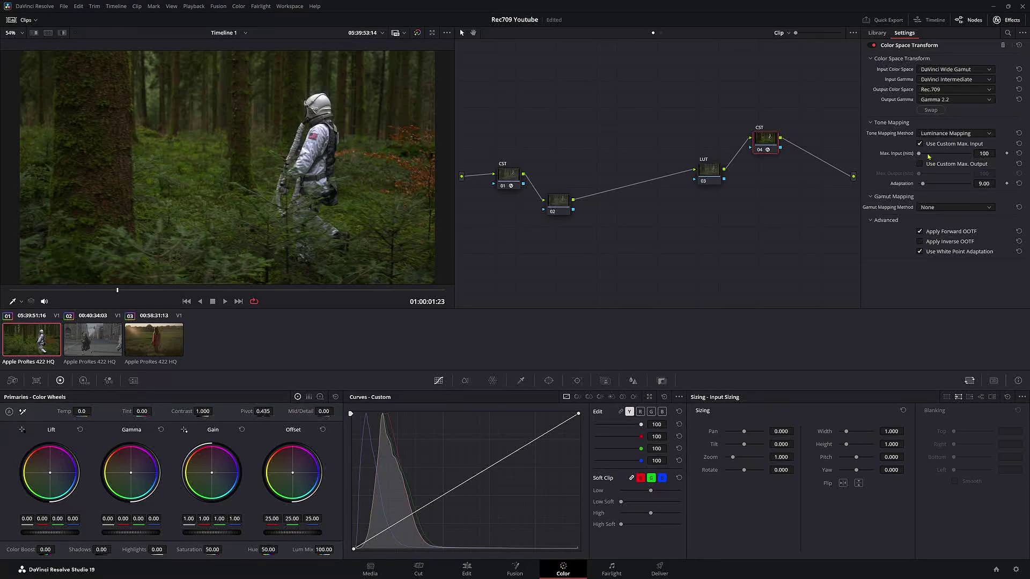
pyautogui.moveTo(928, 155); pyautogui.dragTo(970, 154)
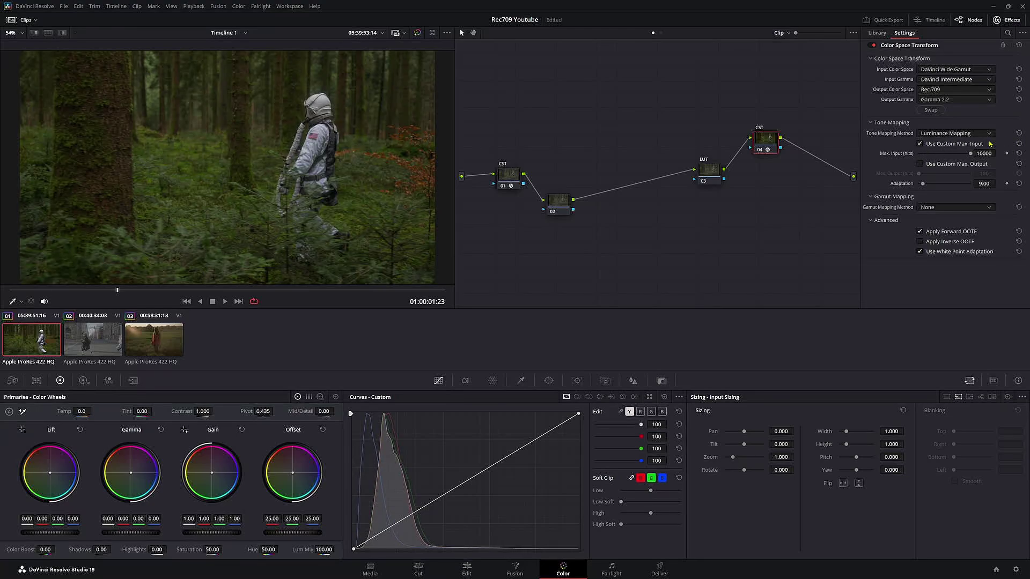
pyautogui.click(947, 166)
pyautogui.click(934, 209)
pyautogui.click(941, 227)
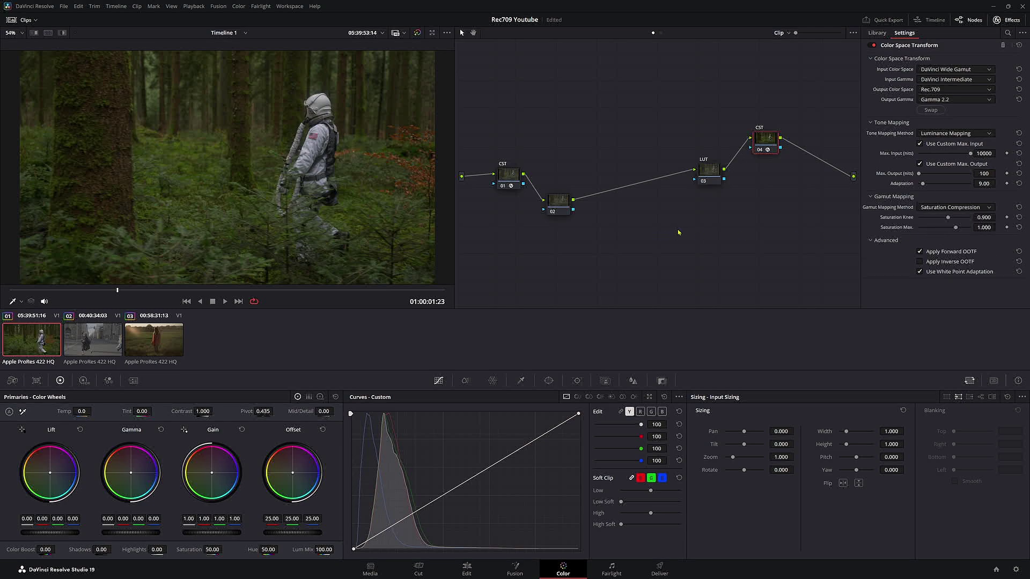
# Scrub through the forest clip and compare the image with all grades bypassed and enabled.
pyautogui.moveTo(317, 291); pyautogui.dragTo(164, 295)
pyautogui.moveTo(228, 289); pyautogui.dragTo(118, 290)
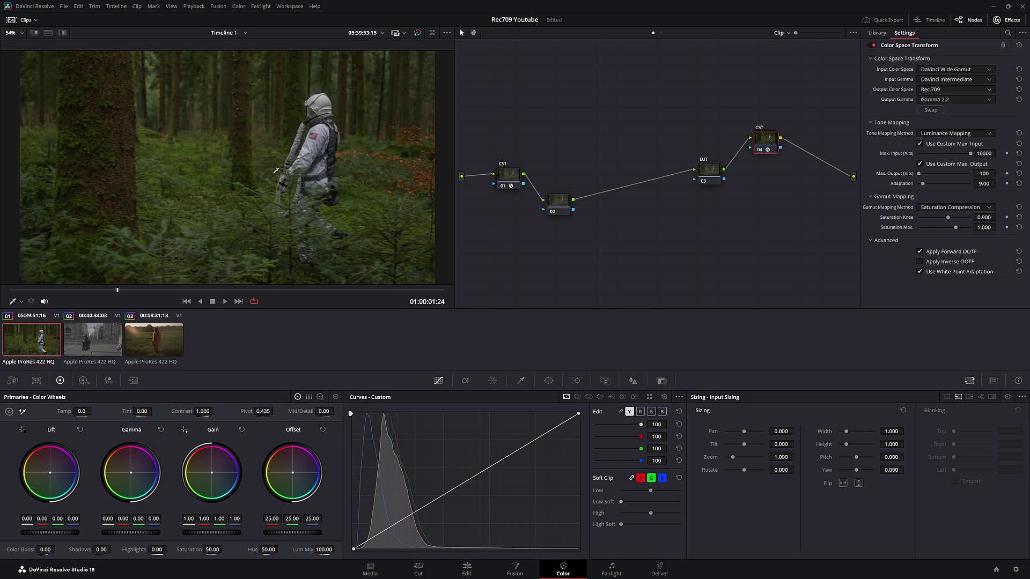
pyautogui.hotkey('shift', 'd')
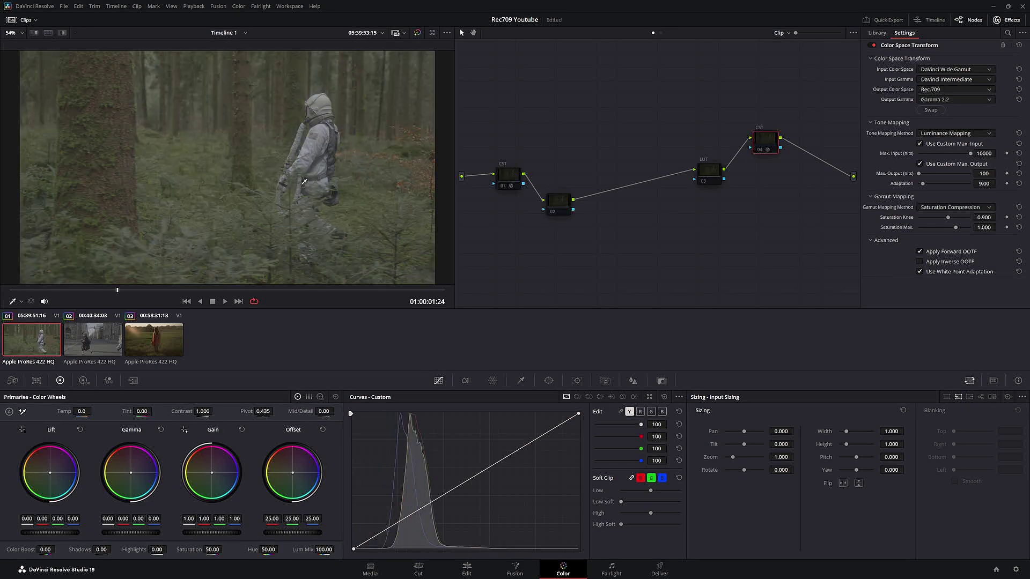
pyautogui.hotkey('shift', 'd')
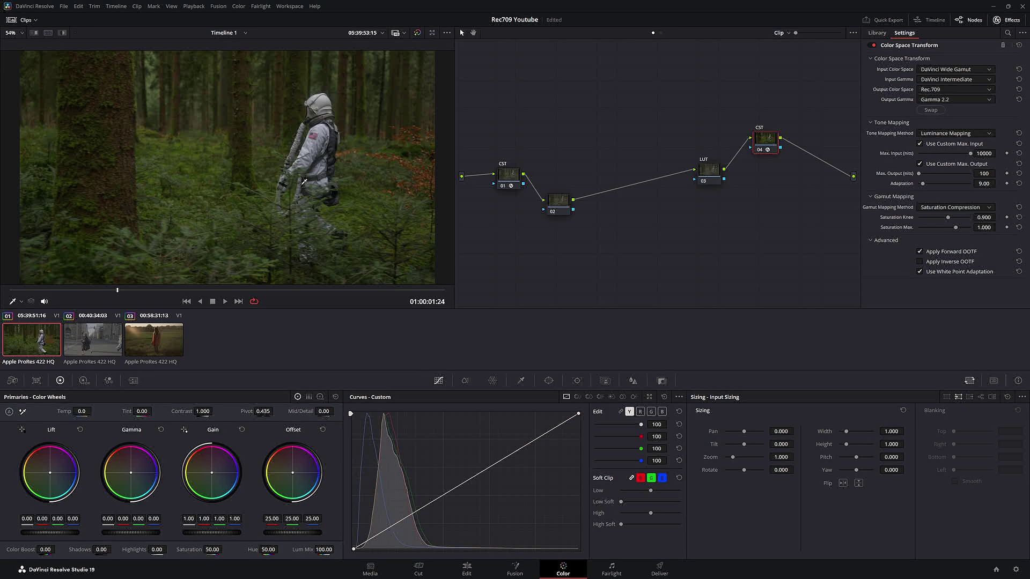
# Open the street clip and scrub through the footage to examine the transformed image and its nodes.
pyautogui.click(99, 352)
pyautogui.moveTo(175, 291); pyautogui.dragTo(274, 305)
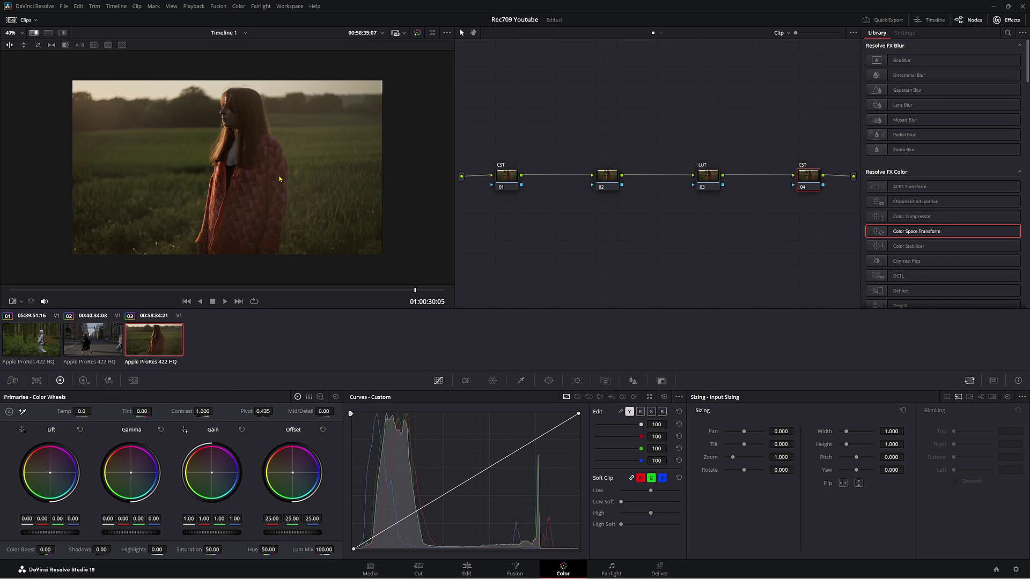
pyautogui.click(89, 346)
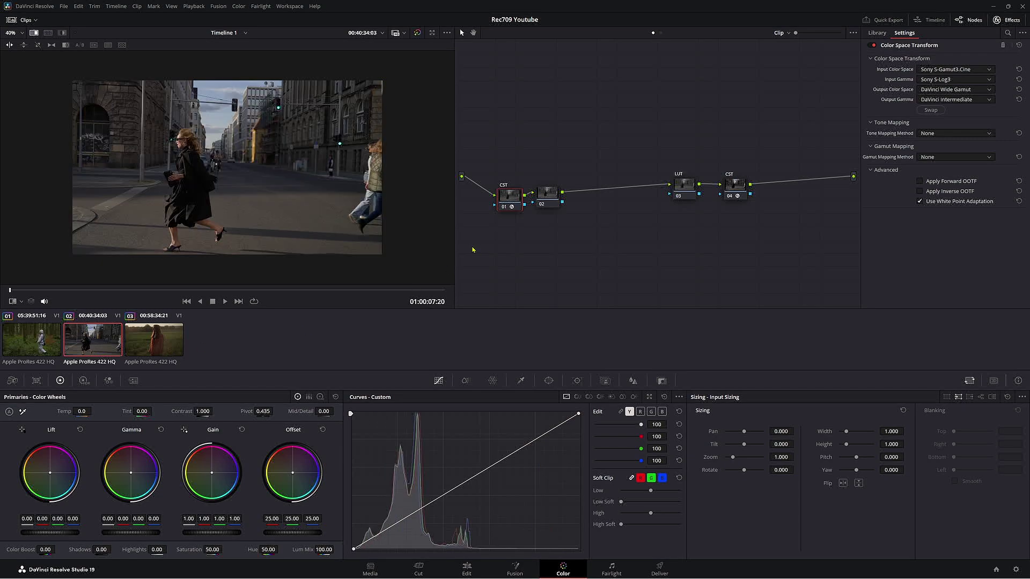
# Open the clip of the woman in the field and scrub through it to examine the transformed image.
pyautogui.click(176, 320)
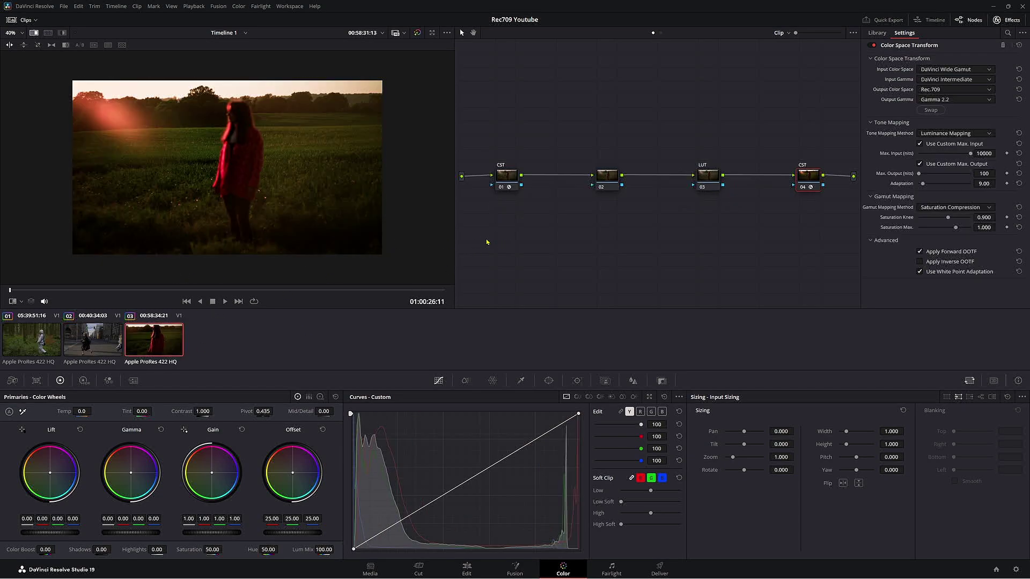
pyautogui.moveTo(357, 290); pyautogui.dragTo(411, 291)
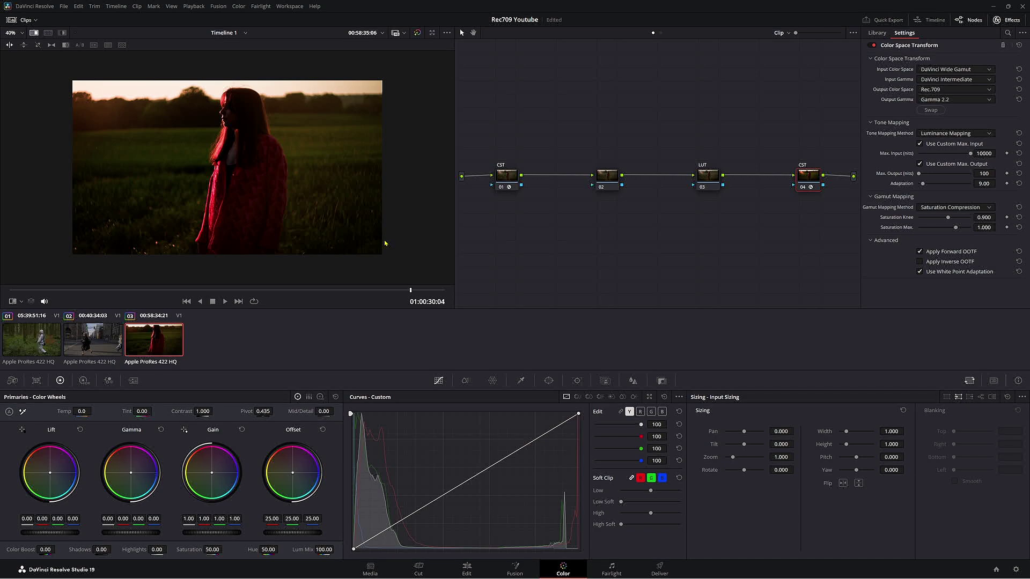
# Load a saved workspace layout that includes the timeline and Vectorscope for checking the field clip's colors.
pyautogui.click(289, 6)
pyautogui.moveTo(315, 67)
pyautogui.click(397, 66)
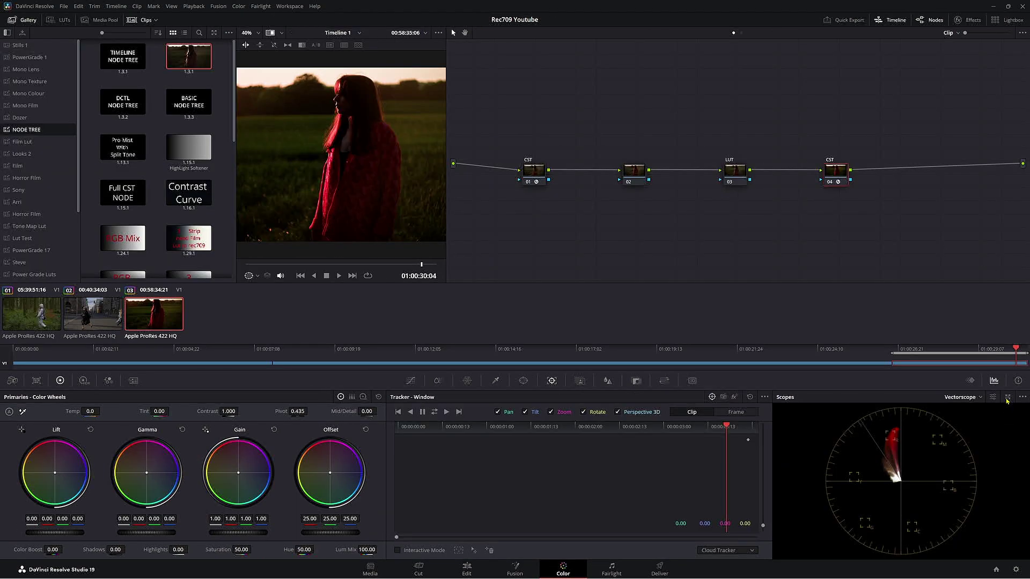
pyautogui.click(1007, 397)
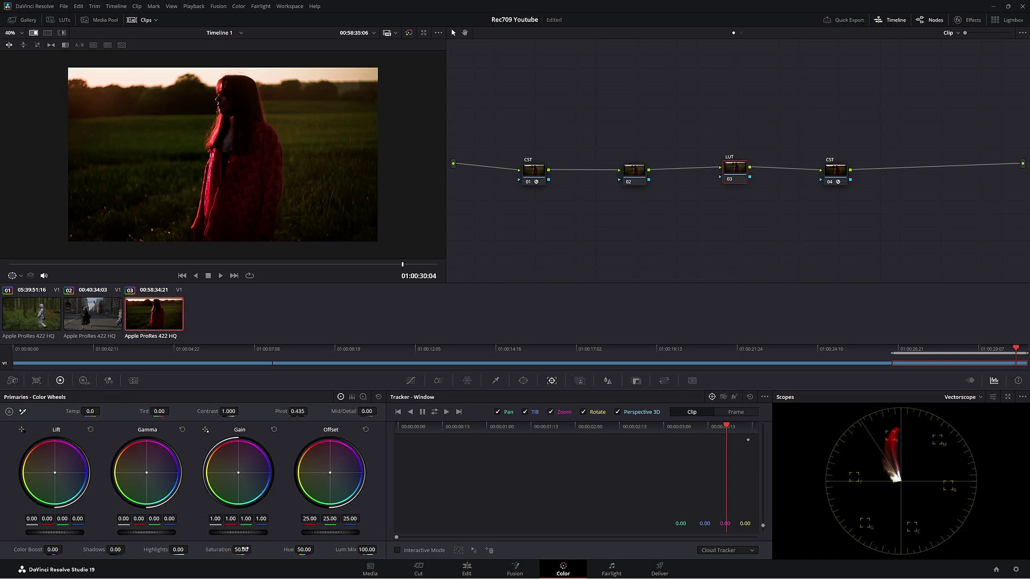
# Try lowering the LUT node's saturation to 21.60, then reset that node's grade.
pyautogui.moveTo(243, 549); pyautogui.dragTo(253, 549)
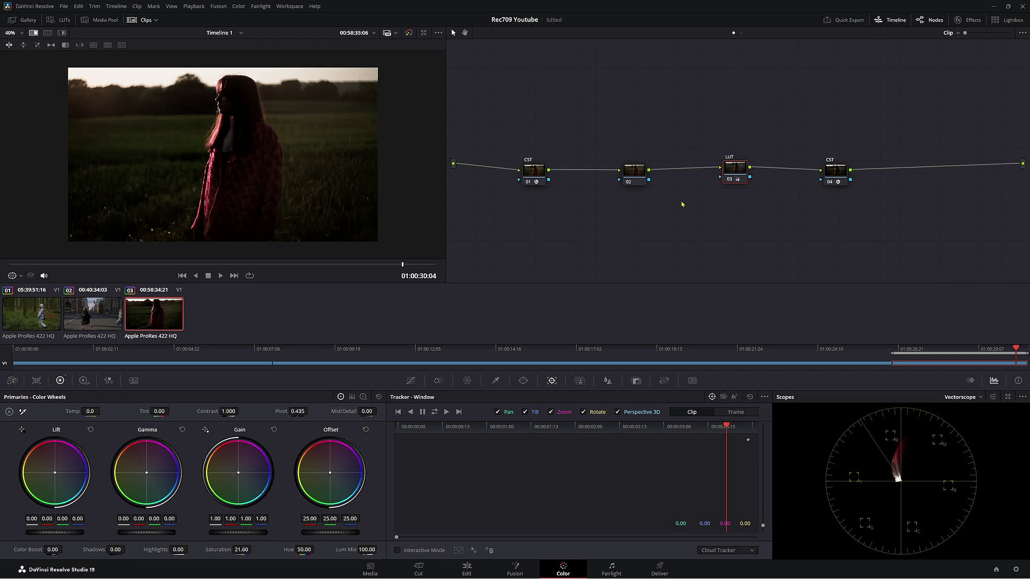
pyautogui.rightClick(733, 175)
pyautogui.click(739, 229)
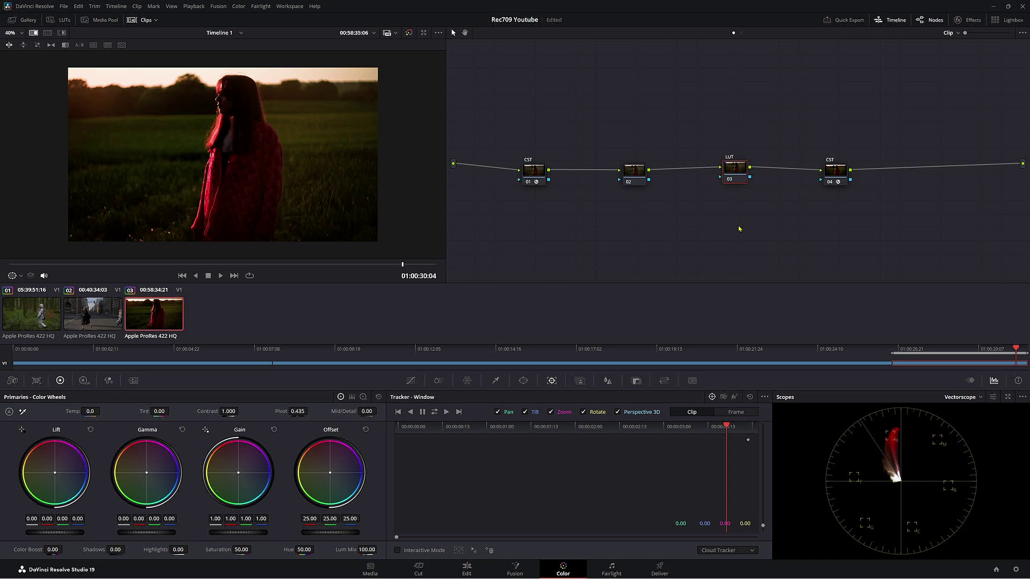
# Display the Custom curves for the first CST node and scrub through the field clip to examine the image.
pyautogui.click(539, 179)
pyautogui.click(411, 381)
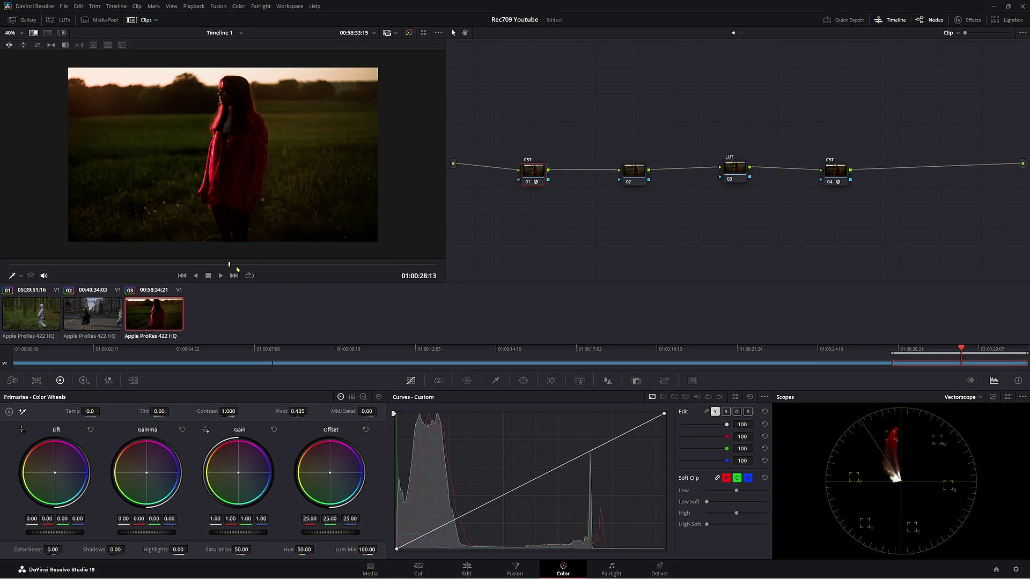
pyautogui.click(104, 265)
pyautogui.moveTo(104, 265); pyautogui.dragTo(242, 274)
# Disable the first and last CST nodes and move the LUT node below the line of the other nodes.
pyautogui.moveTo(736, 179)
pyautogui.mouseDown()
pyautogui.moveTo(717, 195)
pyautogui.moveTo(731, 198)
pyautogui.moveTo(730, 175)
pyautogui.mouseUp()
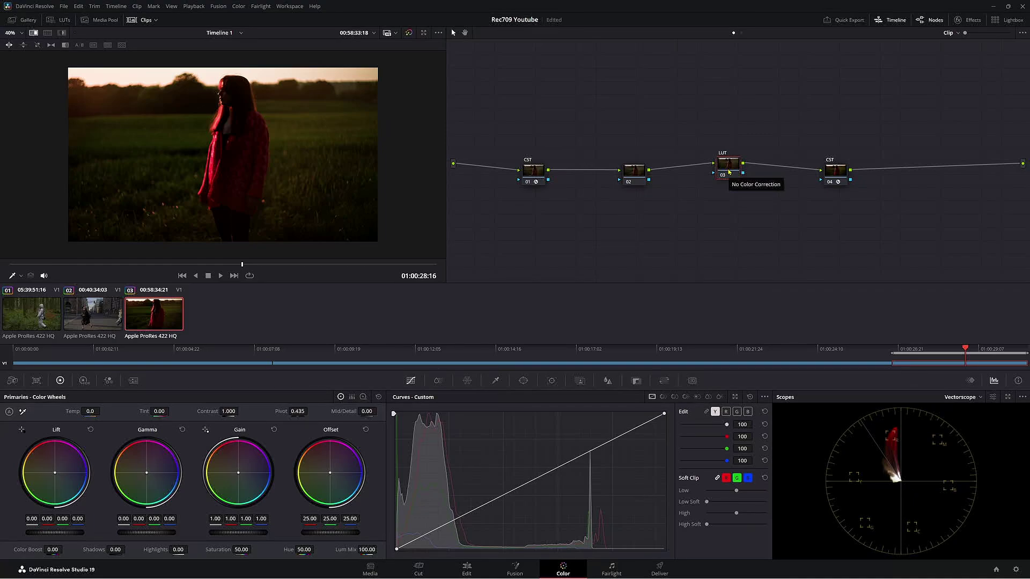
pyautogui.click(537, 178)
pyautogui.hotkey('ctrl', 'd')
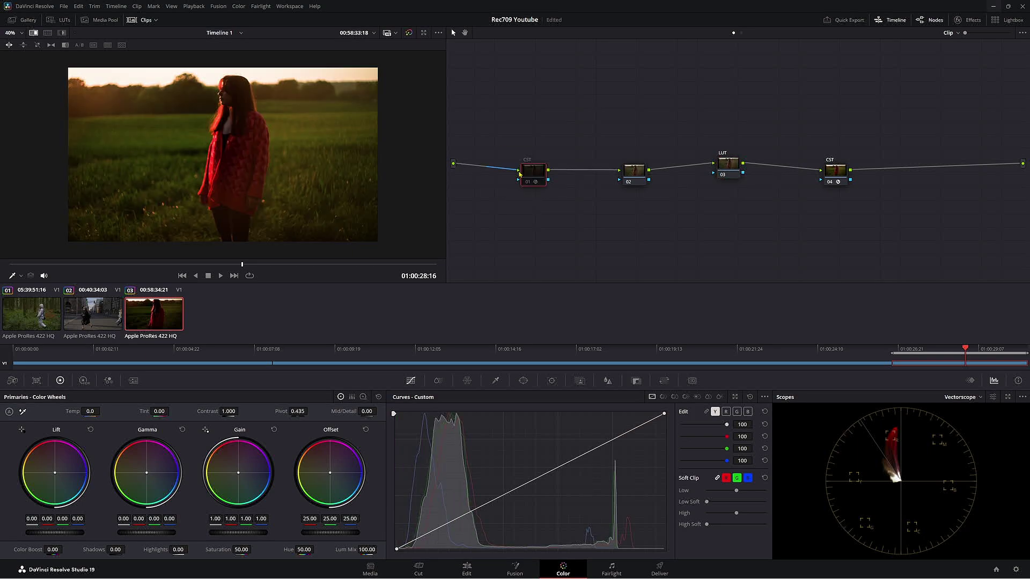
pyautogui.click(841, 179)
pyautogui.hotkey('ctrl', 'd')
pyautogui.moveTo(728, 166); pyautogui.dragTo(728, 191)
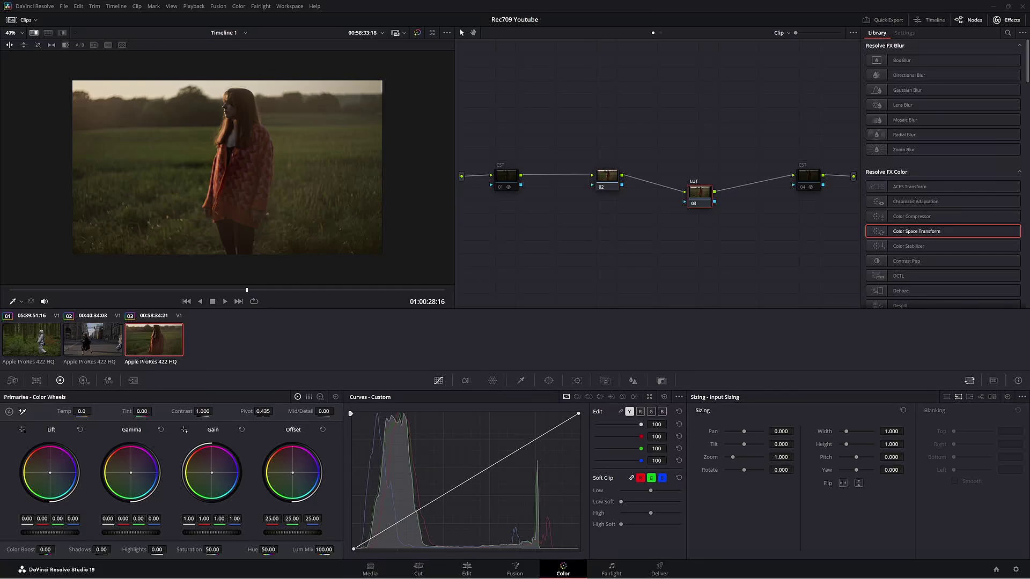
# Disable the LUT node and re-enable the first and last CST nodes, raising the first one in the node graph.
pyautogui.click(537, 263)
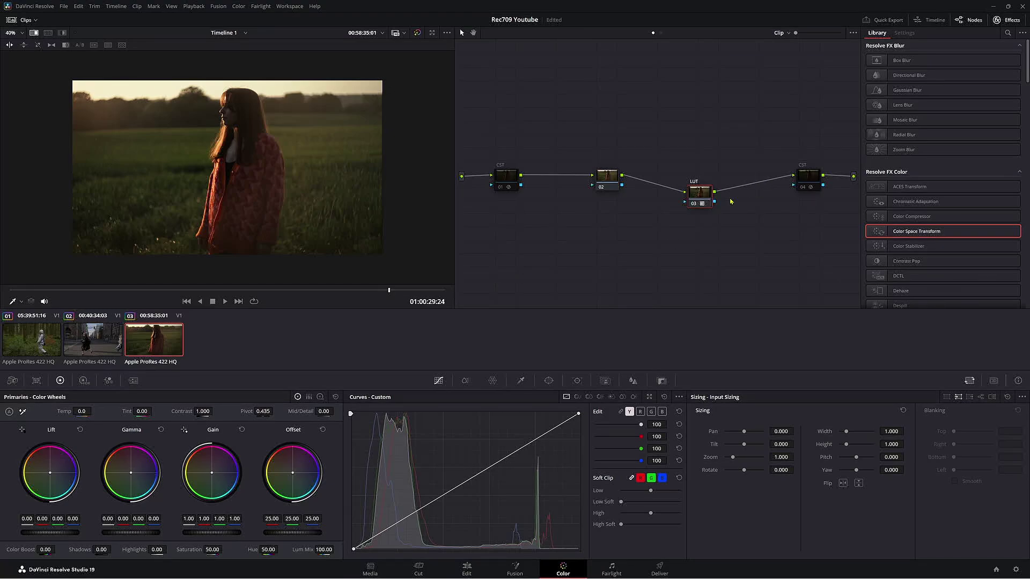
pyautogui.hotkey('ctrl', 'd')
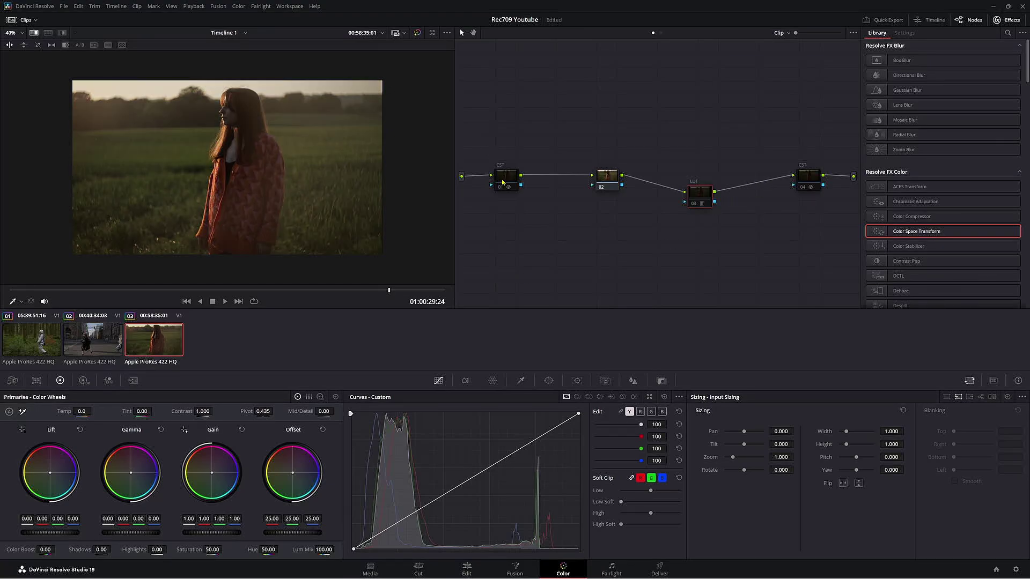
pyautogui.moveTo(503, 182); pyautogui.dragTo(506, 148)
pyautogui.moveTo(805, 181)
pyautogui.mouseDown()
pyautogui.moveTo(796, 196)
pyautogui.moveTo(796, 182)
pyautogui.mouseUp()
pyautogui.hotkey('ctrl', 'd')
pyautogui.moveTo(506, 143); pyautogui.dragTo(529, 165)
# Set the first CST node's input color space to Rec.709 and its input gamma to Gamma 2.2.
pyautogui.click(932, 70)
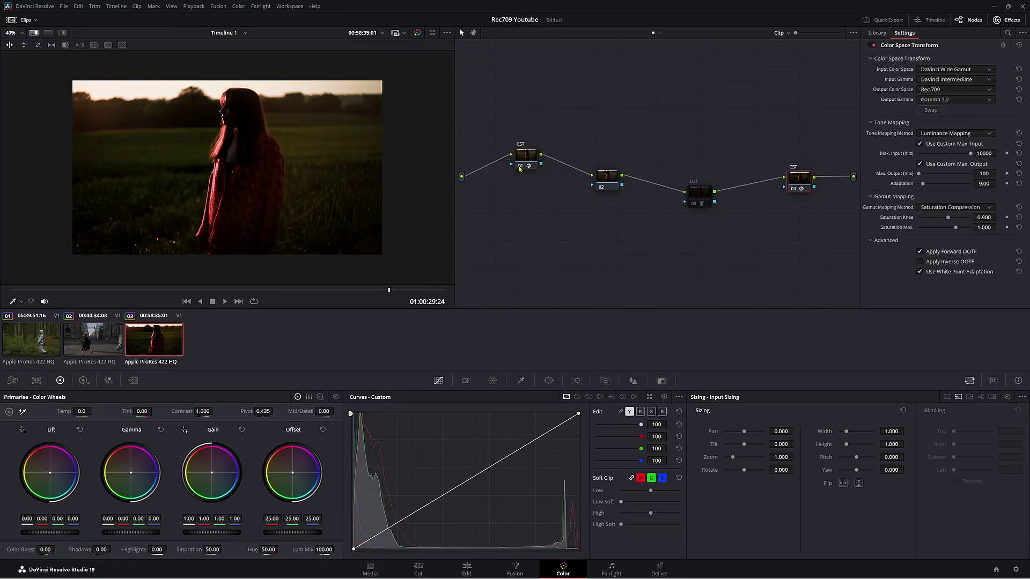
pyautogui.click(520, 164)
pyautogui.click(954, 79)
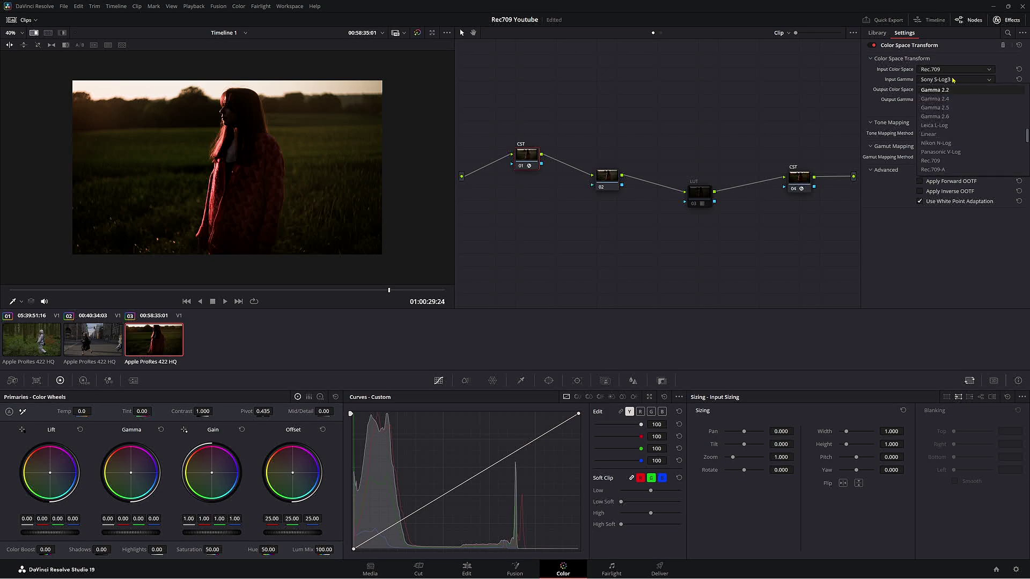
pyautogui.click(952, 92)
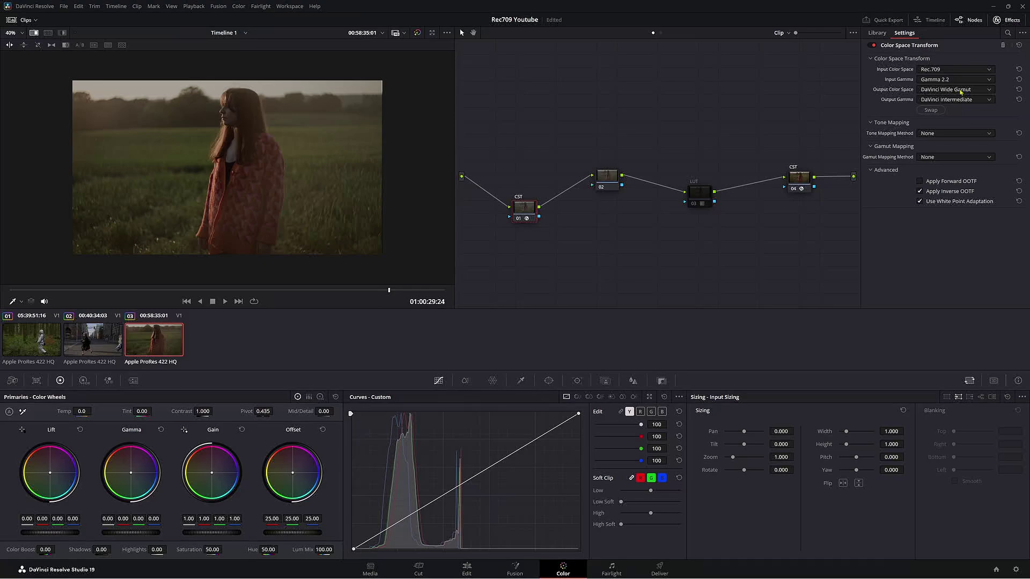
# Review the settings of both CST nodes and compare the field clip with all grades bypassed and enabled.
pyautogui.click(809, 189)
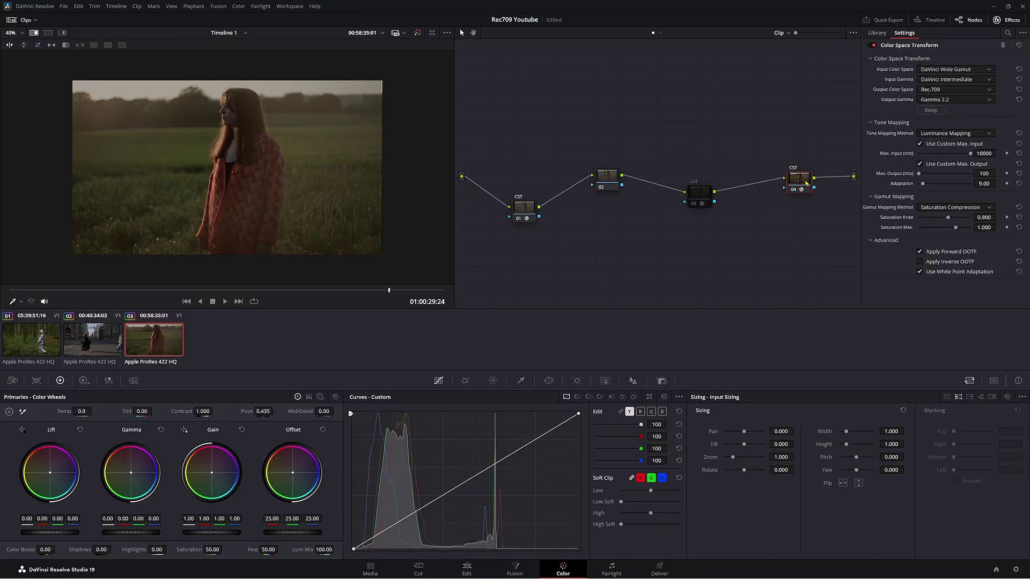
pyautogui.click(530, 217)
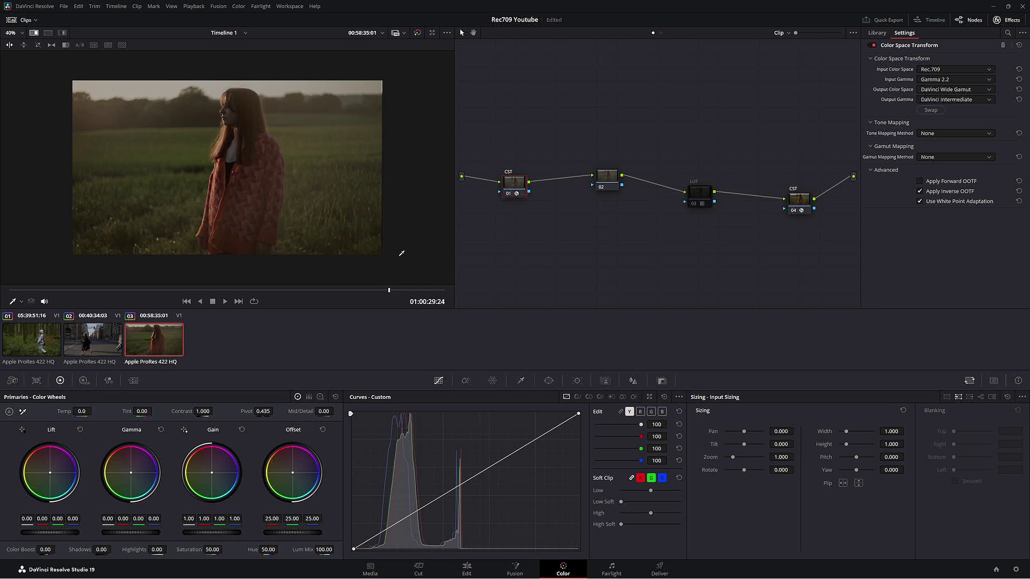
pyautogui.moveTo(393, 296)
pyautogui.mouseDown()
pyautogui.moveTo(320, 294)
pyautogui.moveTo(381, 294)
pyautogui.mouseUp()
pyautogui.hotkey('alt', 'd')
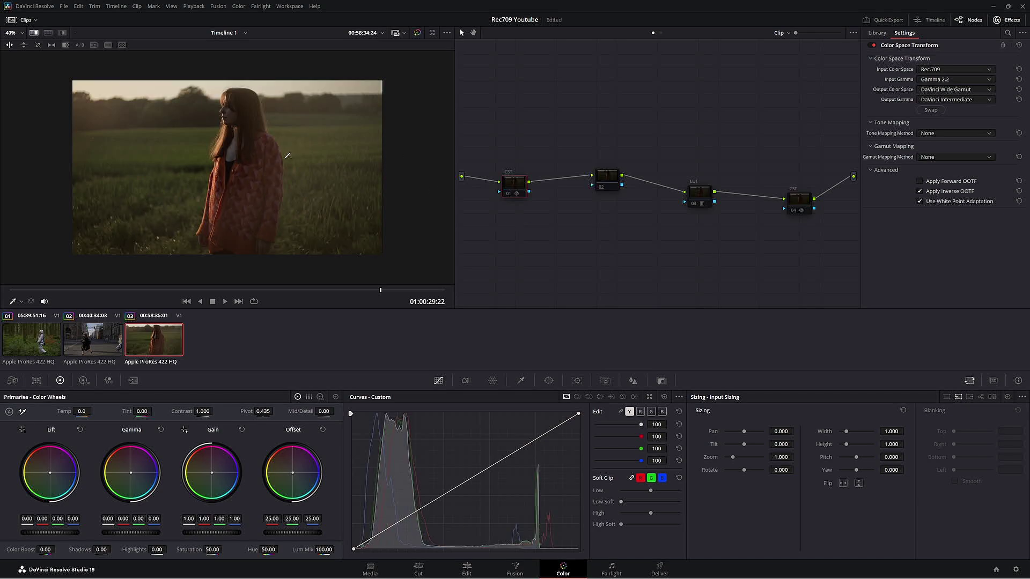
pyautogui.hotkey('alt', 'd')
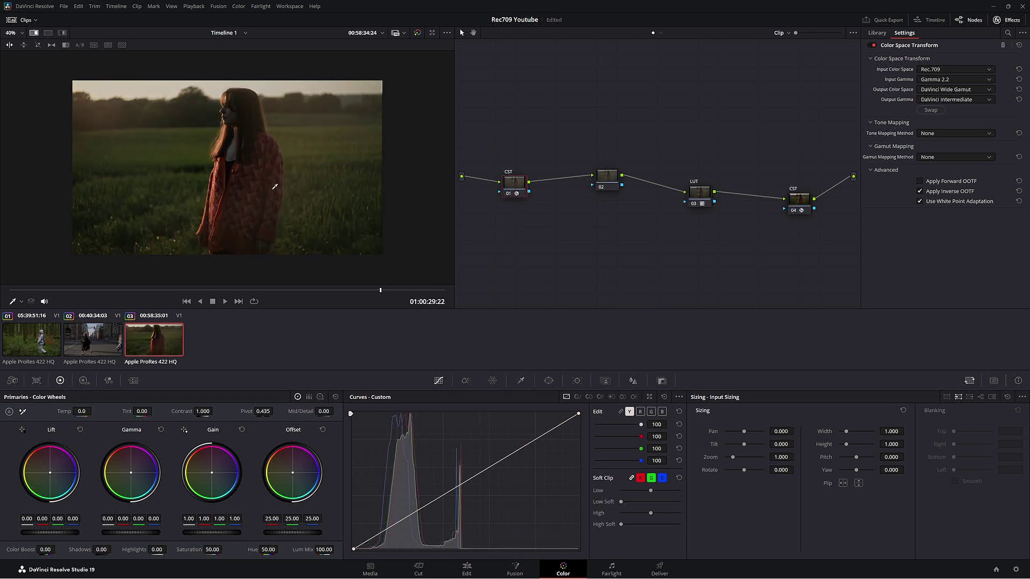
# Disable the LUT node and scrub back slightly through the field clip.
pyautogui.click(706, 199)
pyautogui.hotkey('ctrl', 'd')
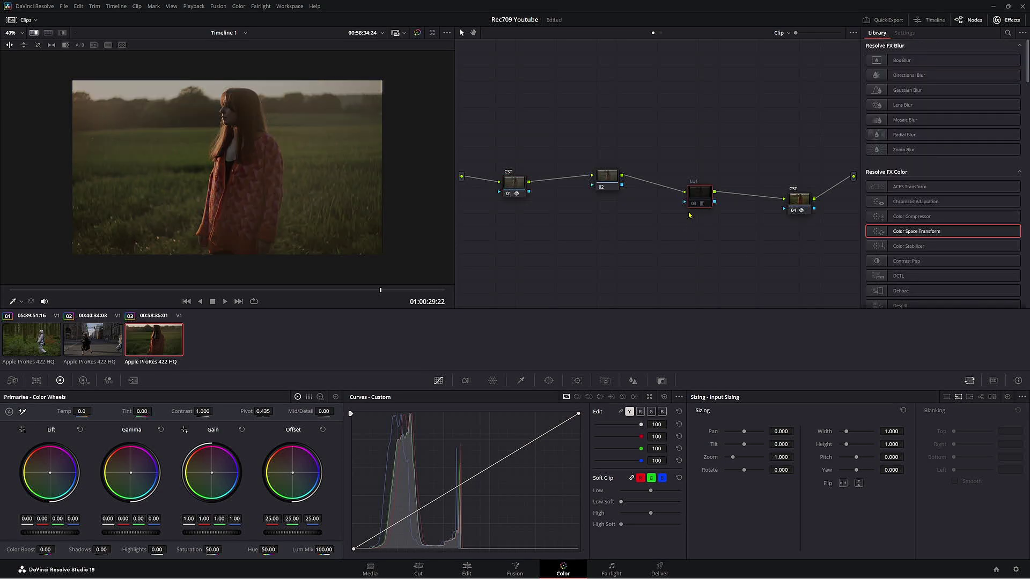
pyautogui.moveTo(380, 290); pyautogui.dragTo(354, 290)
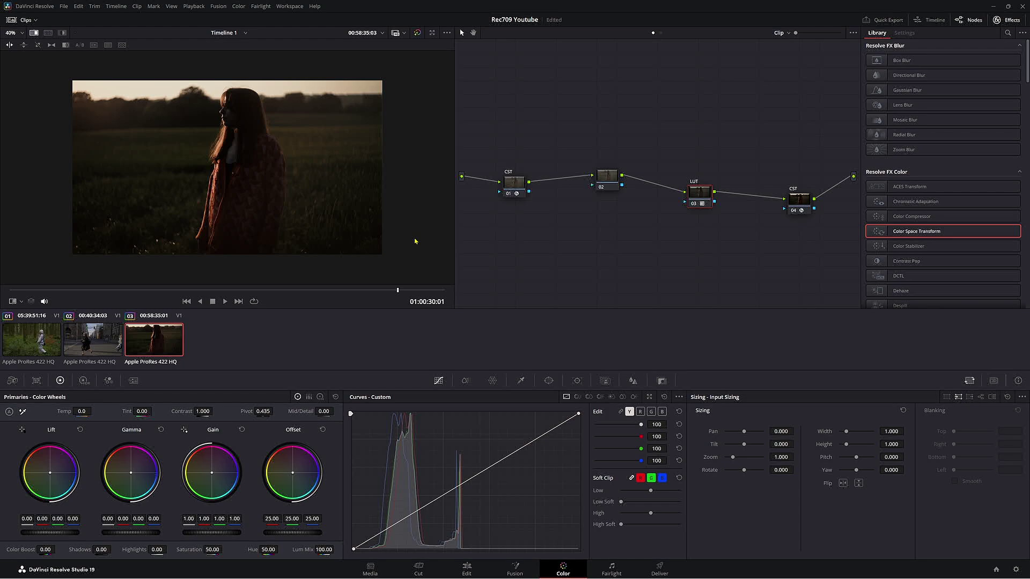
# Scrub and play through the field clip with the LUT node enabled to examine the image, and save the project.
pyautogui.moveTo(366, 290); pyautogui.dragTo(141, 289)
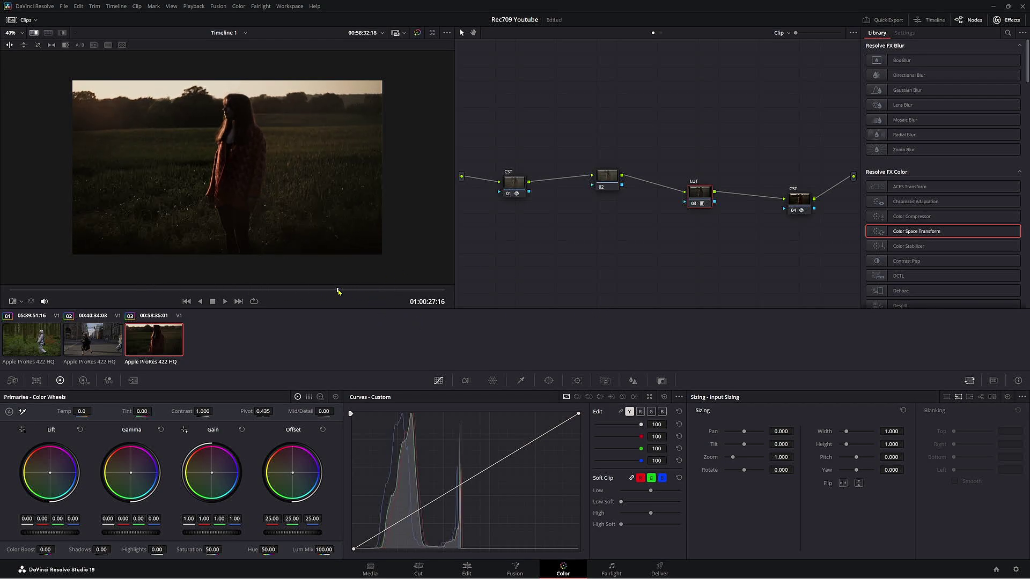
pyautogui.press('space')
pyautogui.moveTo(269, 299); pyautogui.dragTo(271, 286)
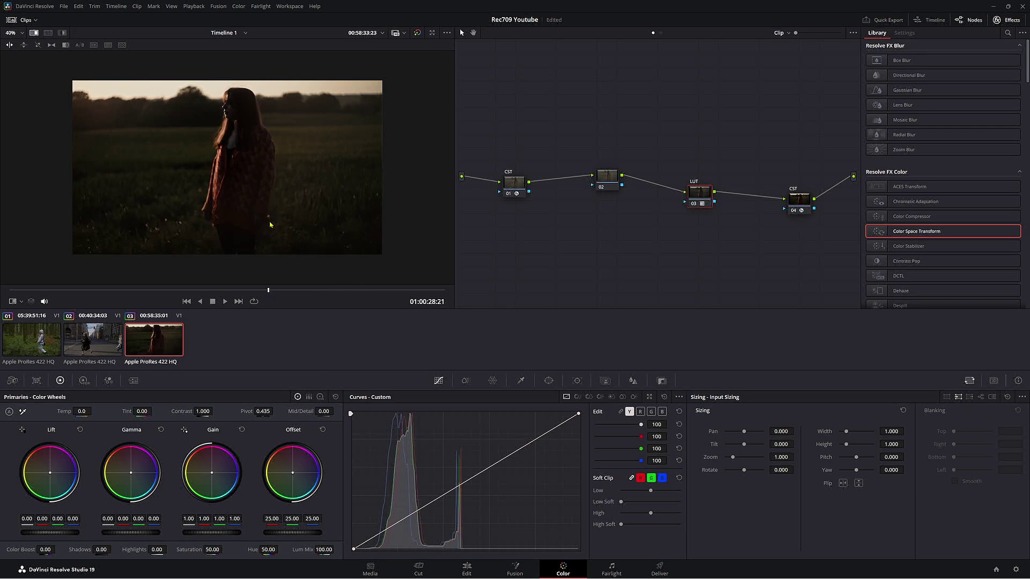
pyautogui.hotkey('ctrl', 's')
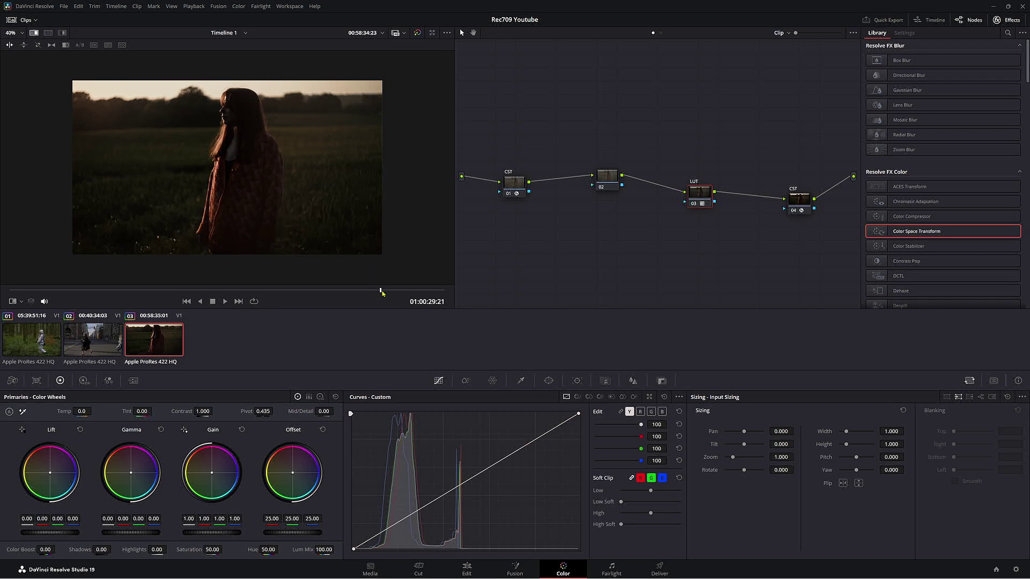
pyautogui.moveTo(385, 291); pyautogui.dragTo(320, 290)
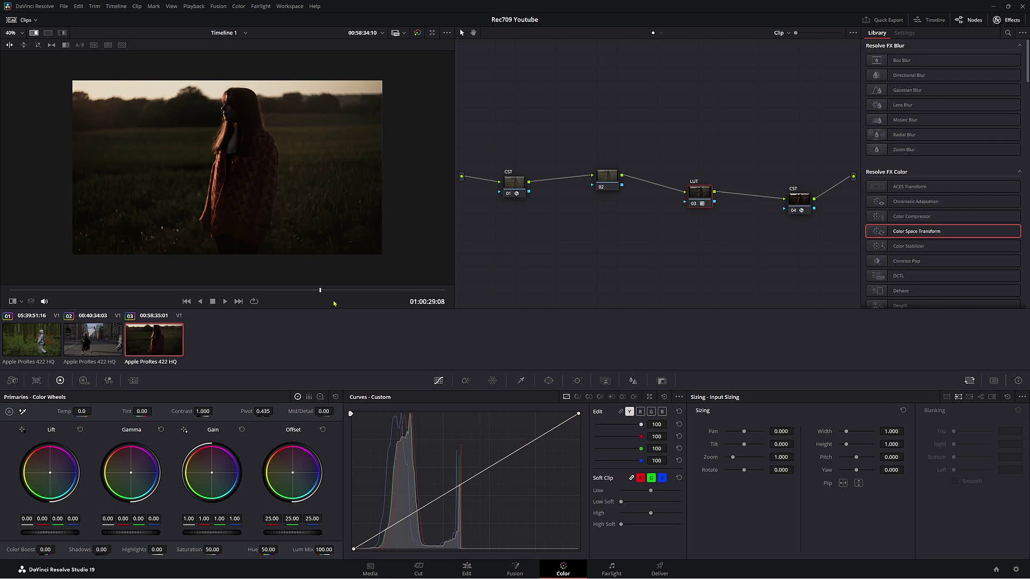
pyautogui.click(385, 293)
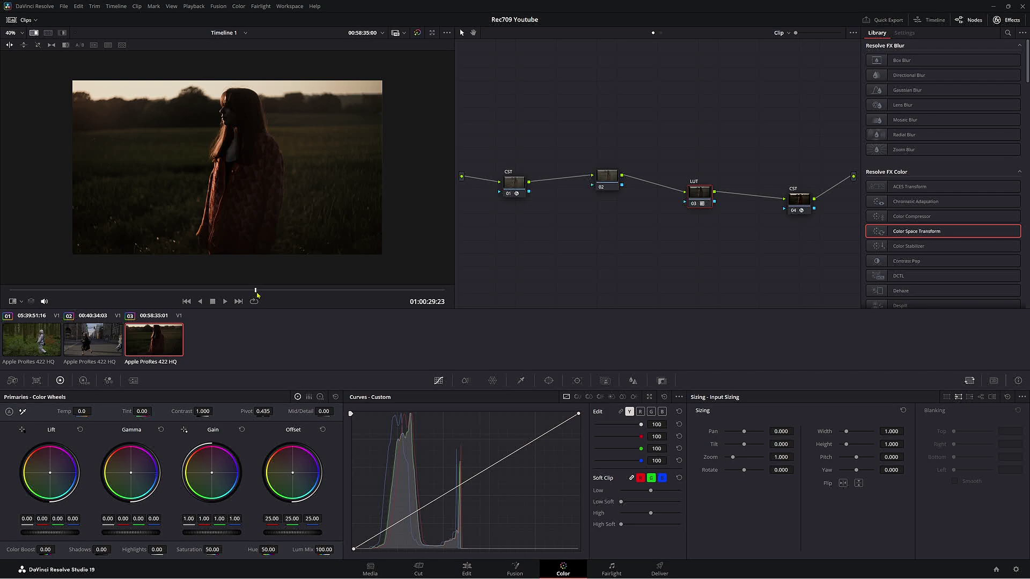
pyautogui.moveTo(256, 291); pyautogui.dragTo(229, 291)
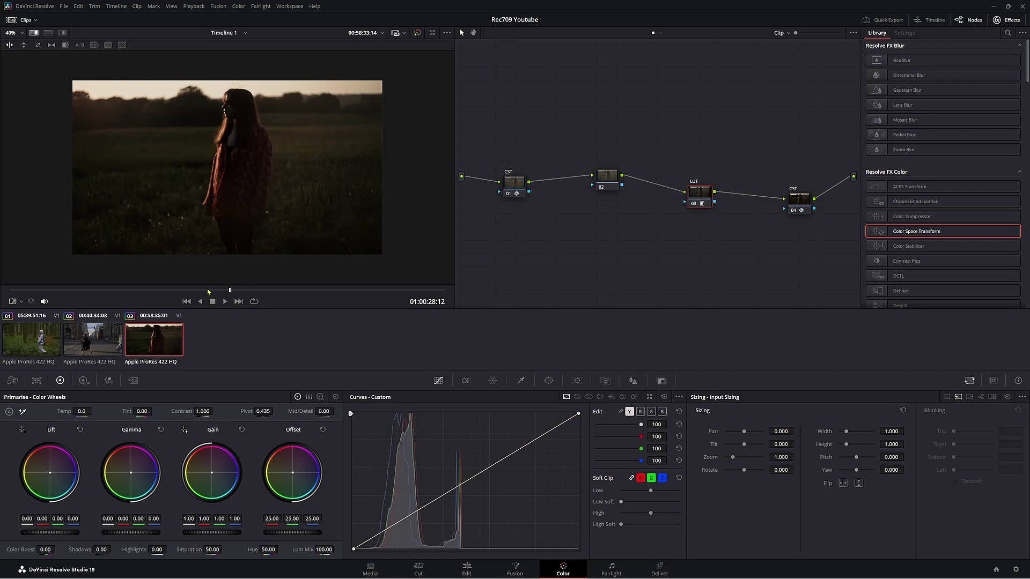
# Open the forest clip, change the input gamma of its first CST node, and move the second node into line with it.
pyautogui.click(51, 346)
pyautogui.moveTo(306, 290); pyautogui.dragTo(366, 290)
pyautogui.click(510, 175)
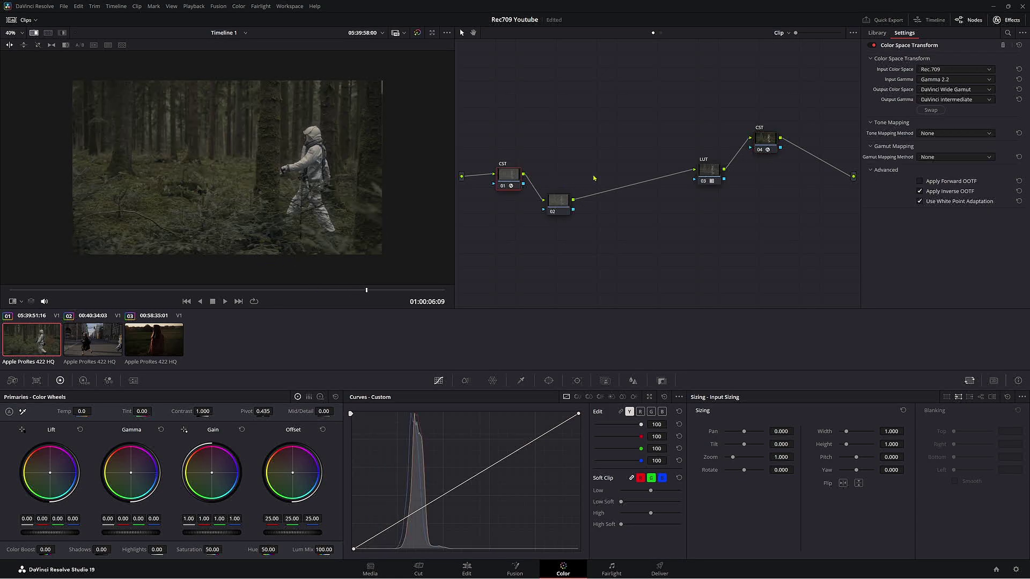
pyautogui.click(955, 80)
pyautogui.scroll(-5, 958, 131)
pyautogui.scroll(-3, 959, 130)
pyautogui.click(944, 134)
pyautogui.moveTo(558, 201); pyautogui.dragTo(599, 167)
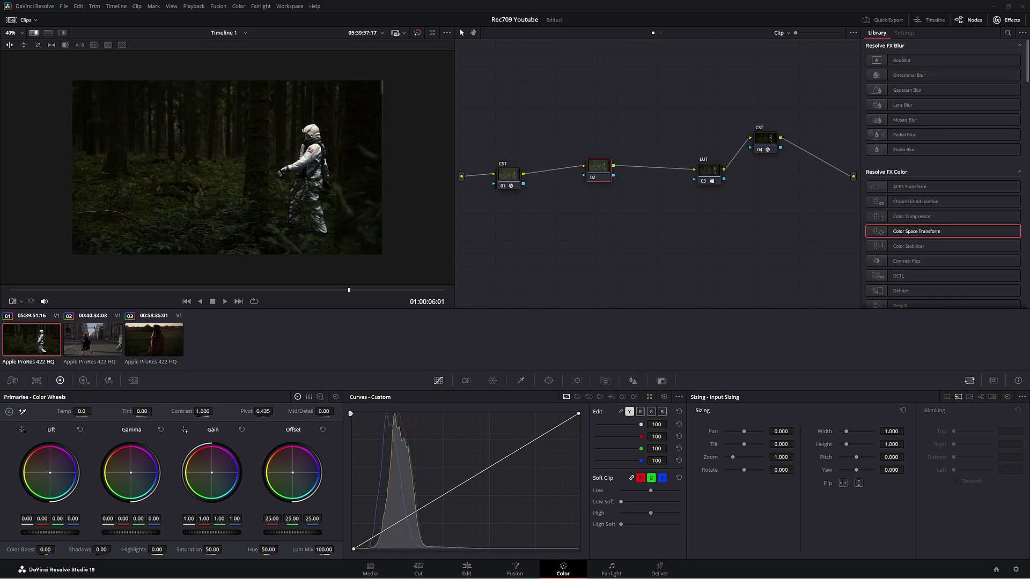